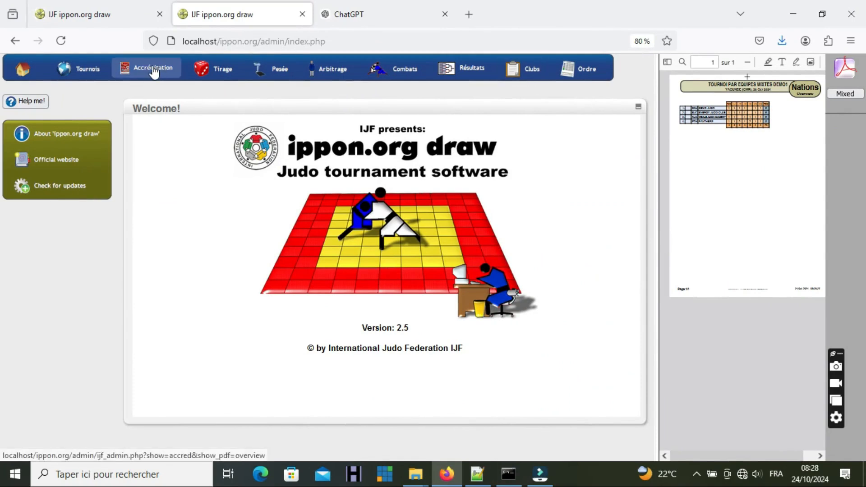
- Make TOURNOI INDIVIDUEL DEMO1 the active event and confirm the change
left_click(83, 70)
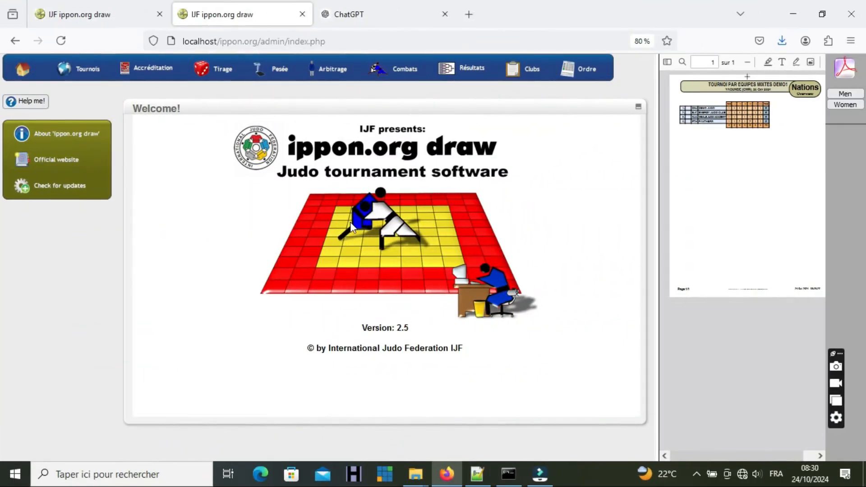
left_click(83, 69)
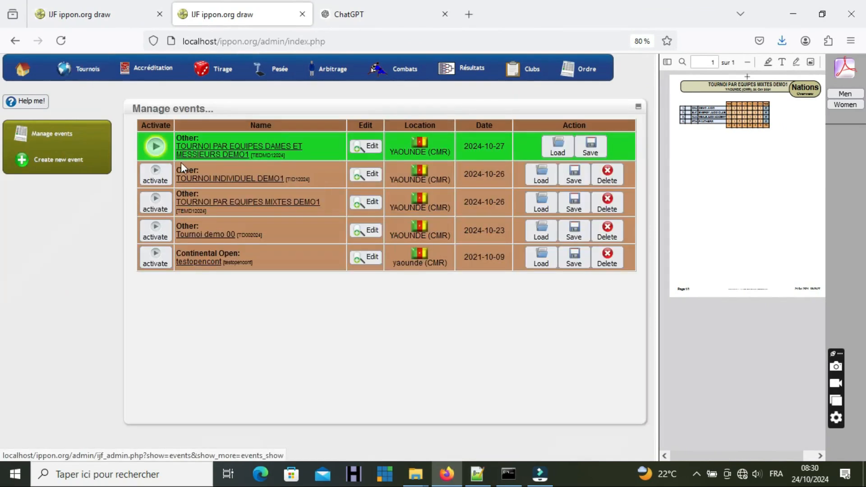
left_click(156, 177)
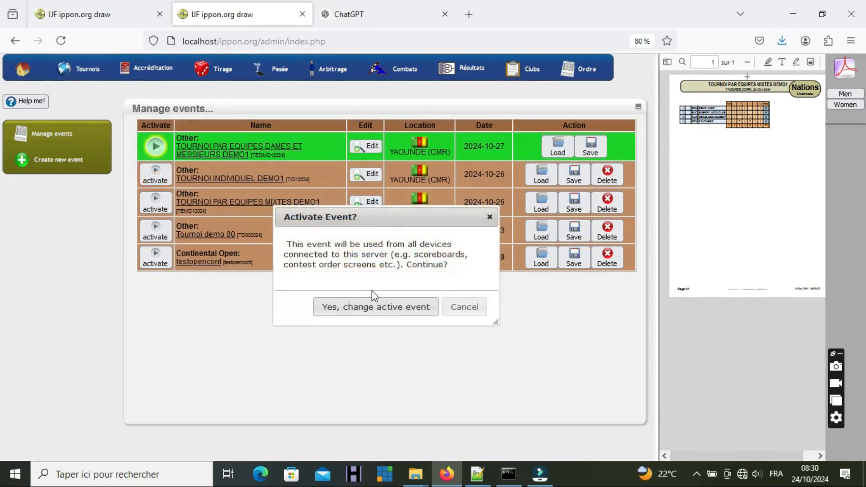
left_click(374, 308)
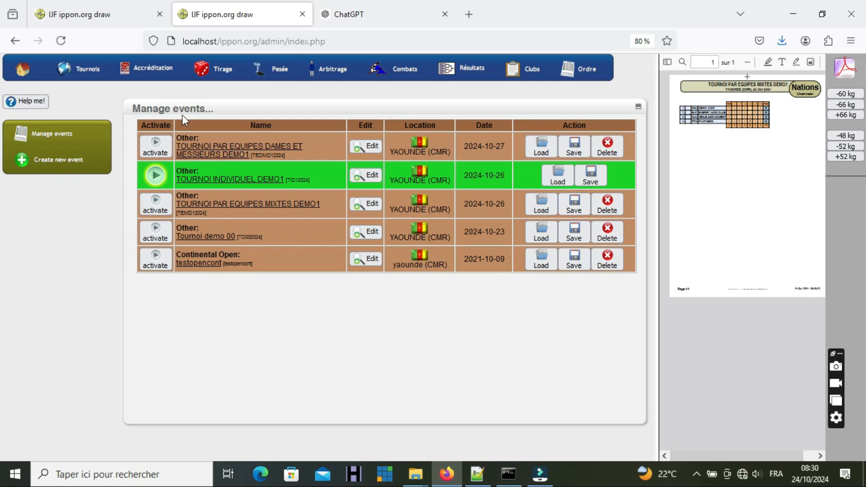
- Generate the individual tournament's weigh-in lists for all categories and review the first pages in an enlarged PDF preview
left_click(271, 77)
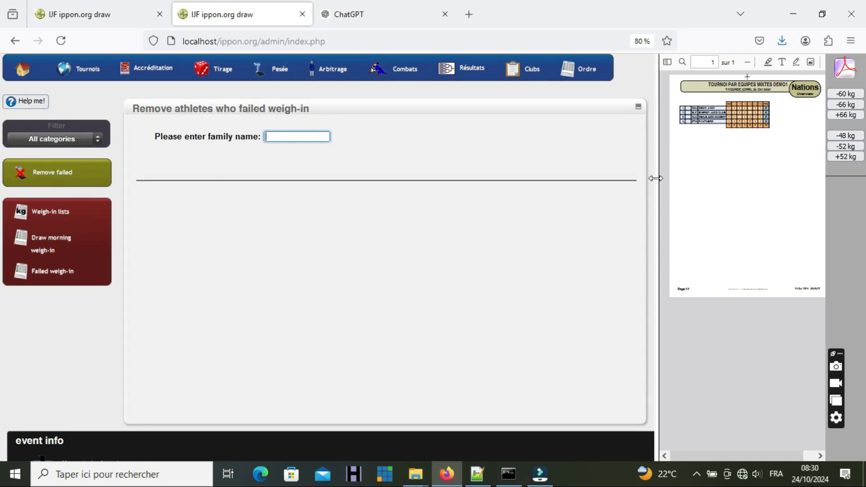
left_click_drag(651, 178, 564, 179)
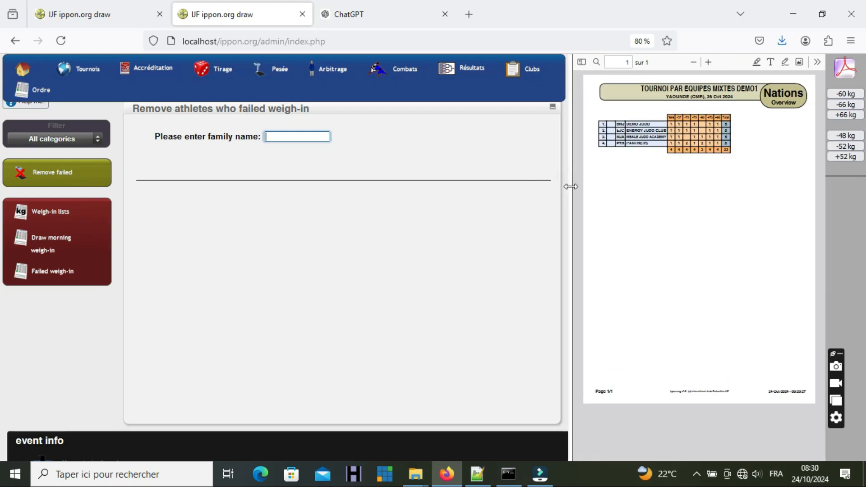
left_click_drag(571, 187, 629, 179)
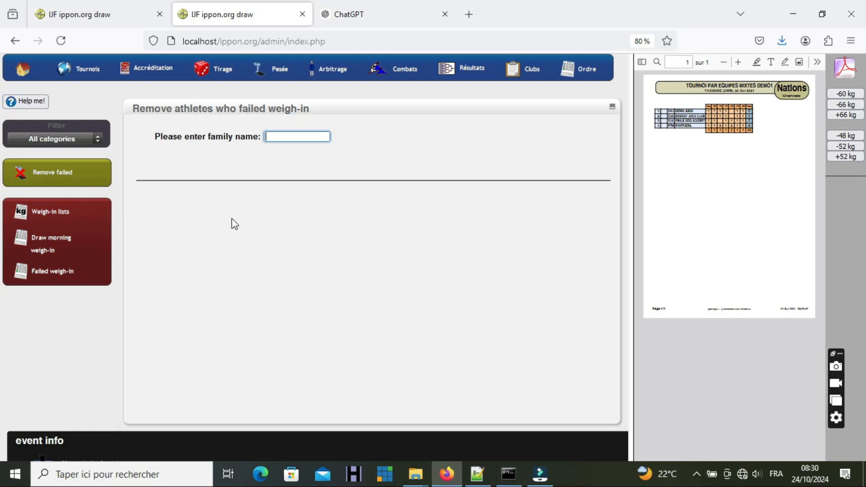
left_click(51, 215)
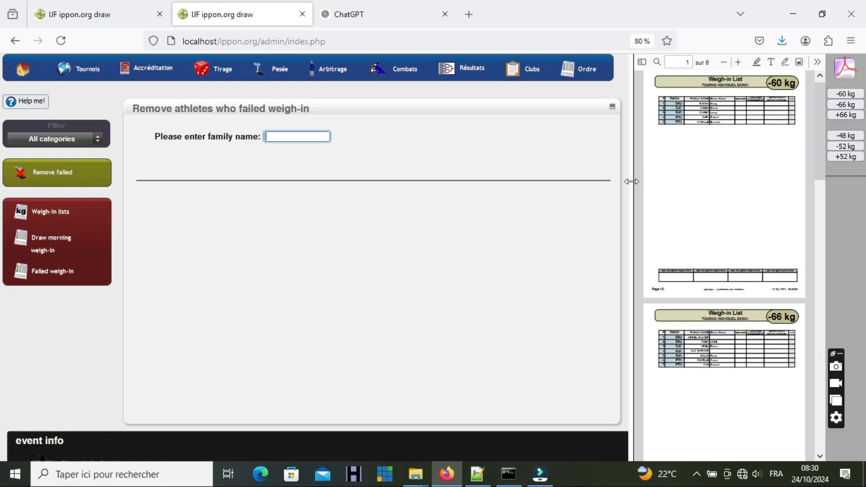
left_click_drag(631, 182, 470, 184)
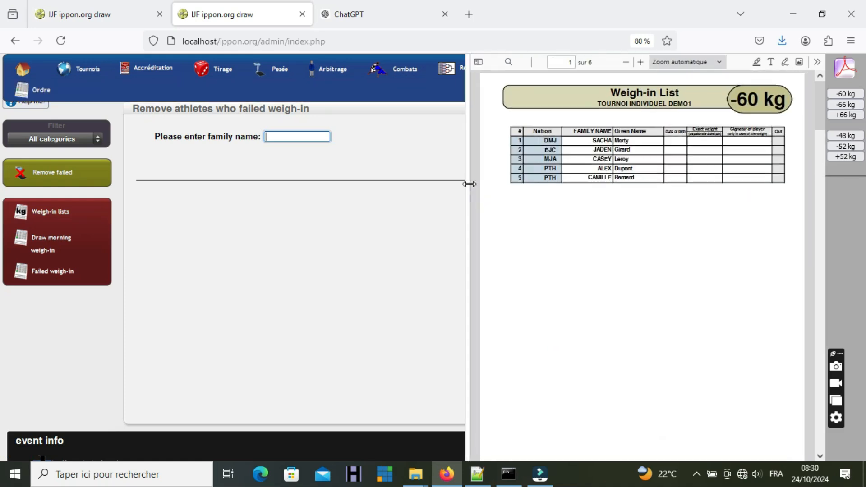
left_click(620, 203)
scroll(620, 203, "down", 5)
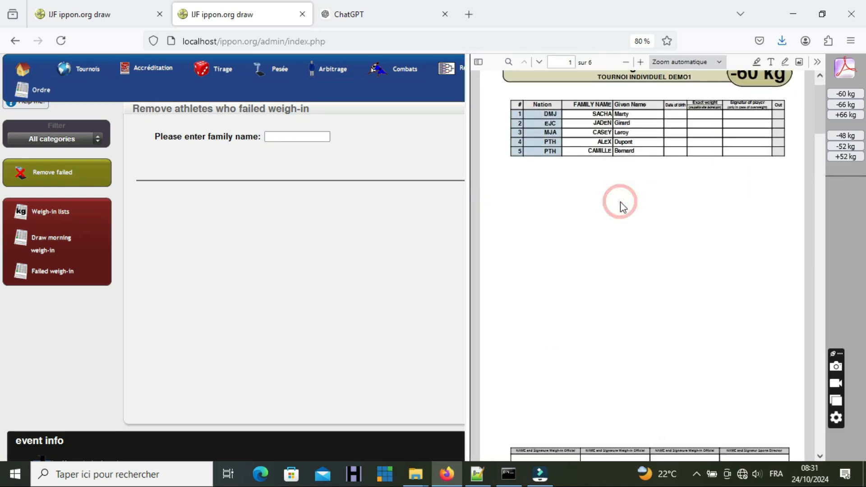
scroll(620, 201, "down", 2)
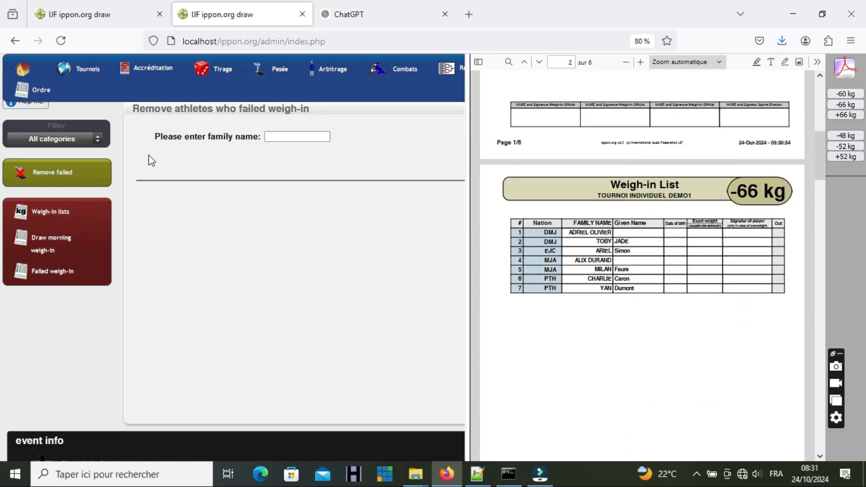
- Produce the morning weigh-in draw for the individual tournament, keeping the filter on all categories
left_click(63, 139)
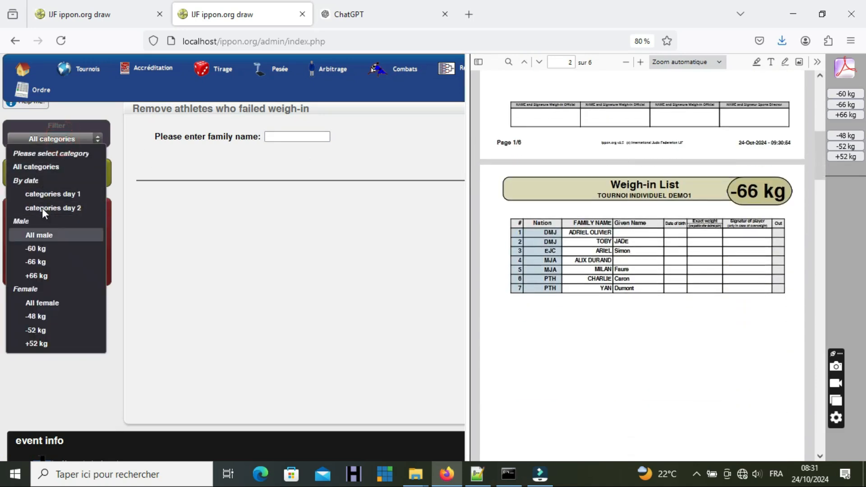
left_click(201, 210)
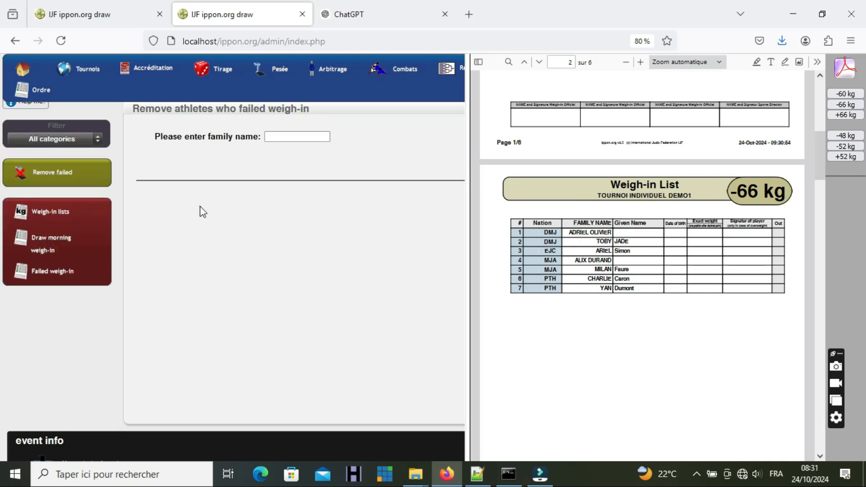
left_click(63, 247)
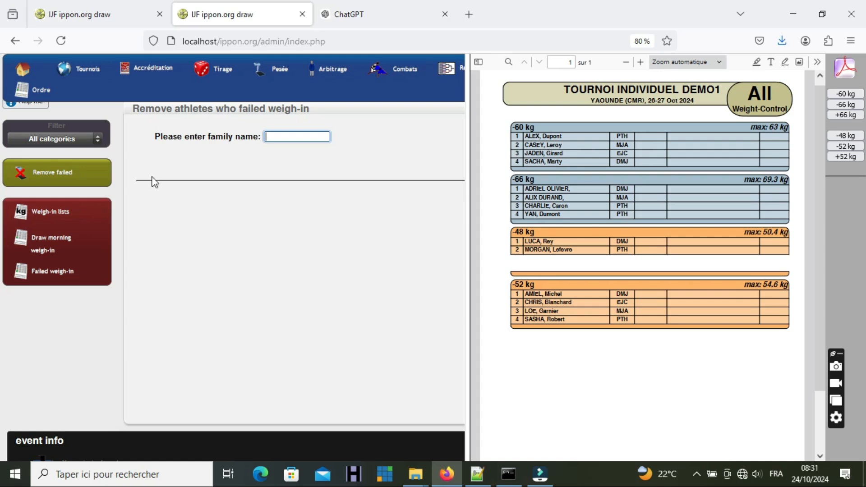
- Make TOURNOI PAR EQUIPES MIXTES DEMO1 the active event and confirm the change
left_click(93, 74)
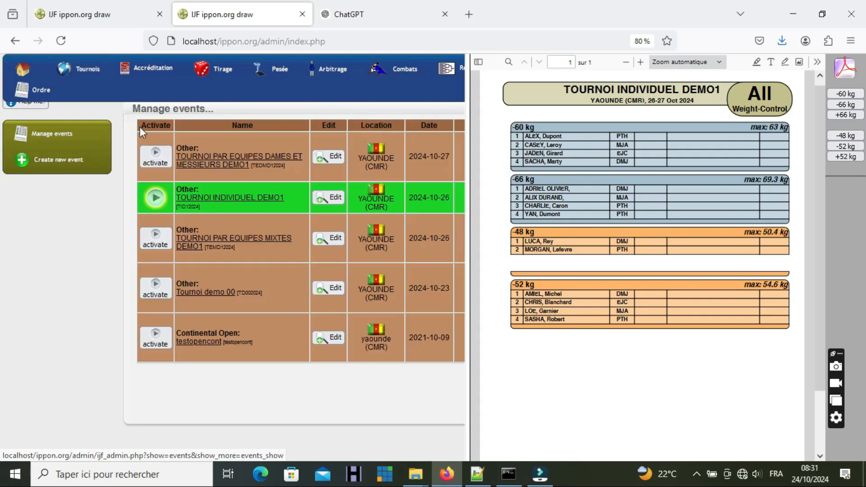
left_click(156, 239)
left_click(290, 309)
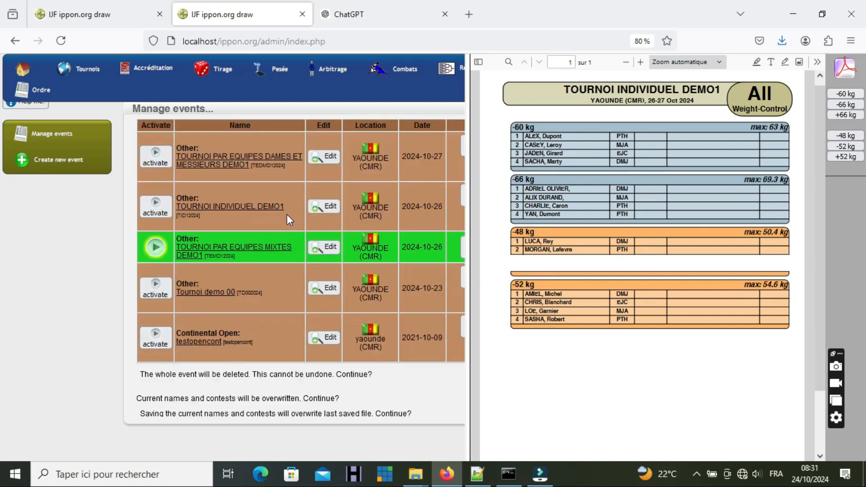
- Generate the team weigh-in lists for the mixed team tournament
left_click(278, 73)
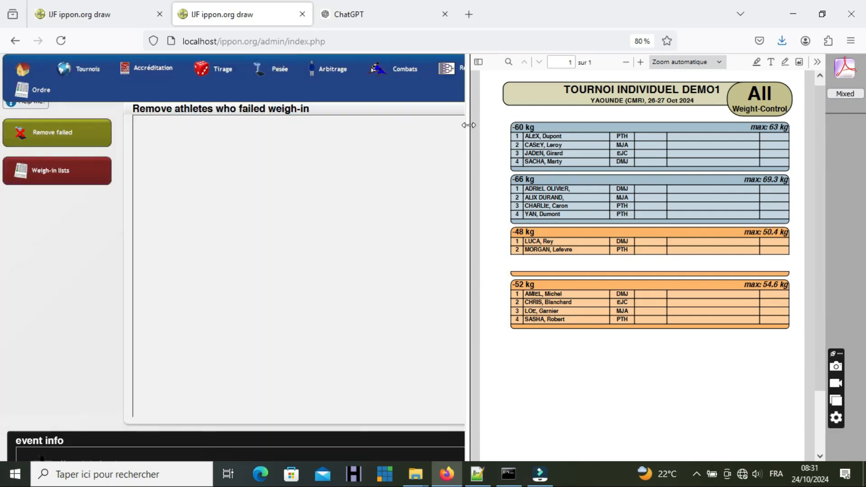
left_click_drag(469, 125, 545, 117)
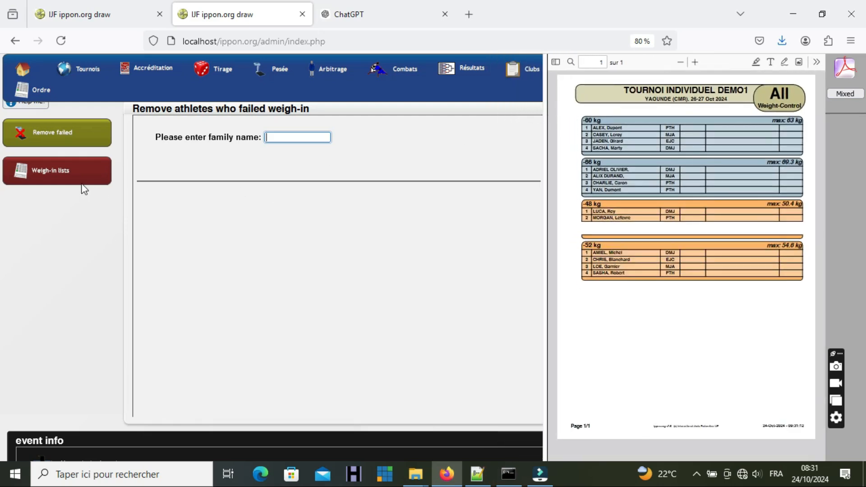
left_click(47, 174)
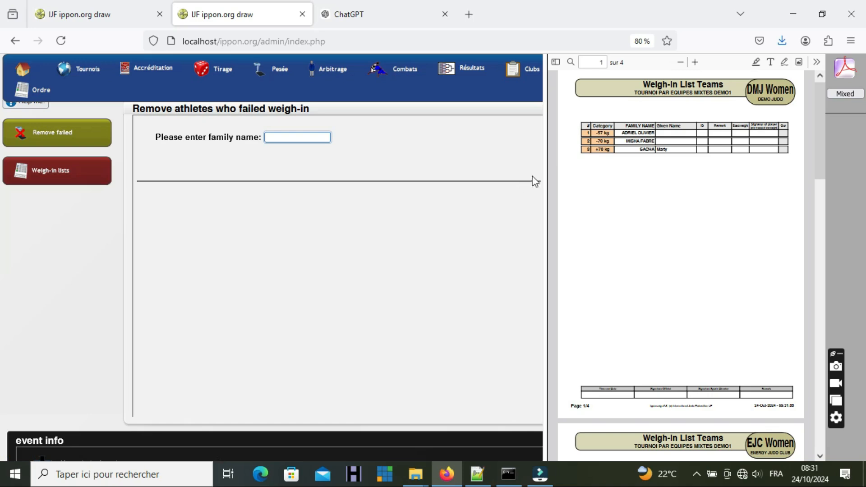
- Enlarge the PDF preview and examine each club's page in the mixed tournament's team weigh-in lists
left_click_drag(544, 175, 460, 178)
left_click(577, 236)
scroll(578, 241, "down", 7)
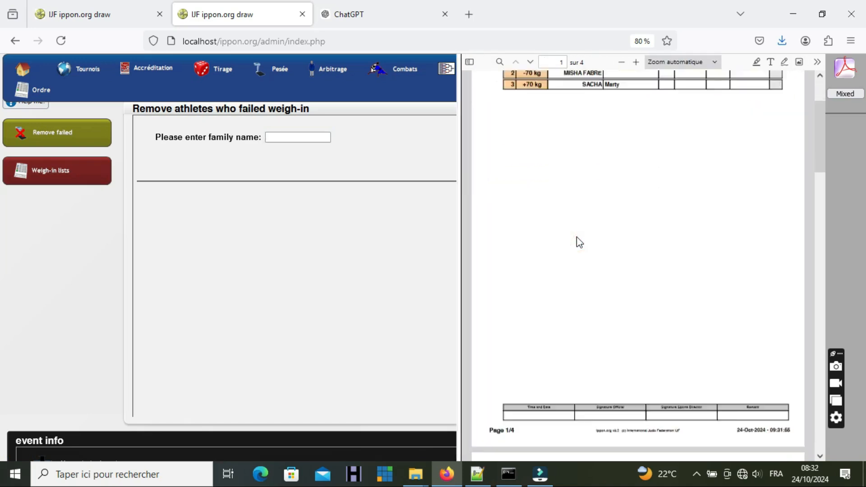
scroll(577, 236, "down", 12)
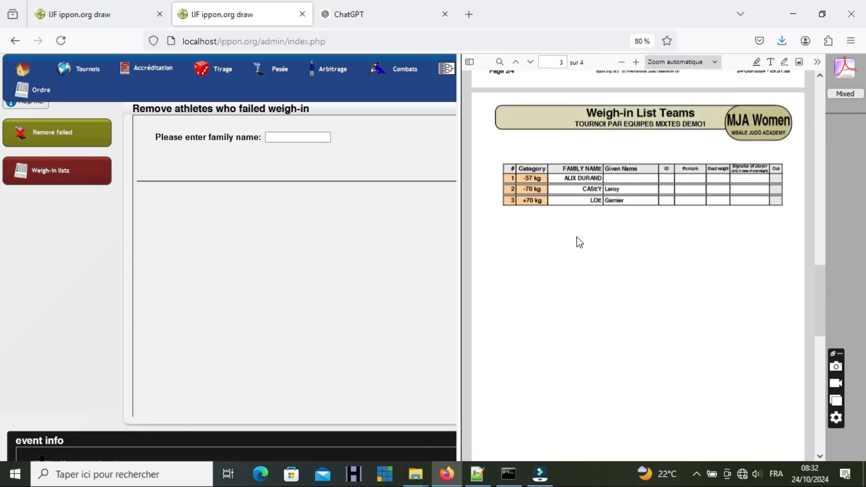
scroll(580, 242, "down", 10)
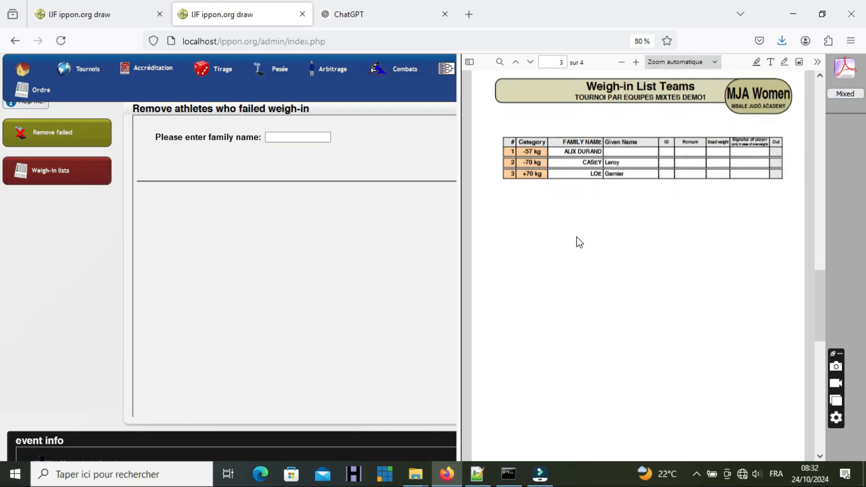
scroll(579, 242, "up", 15)
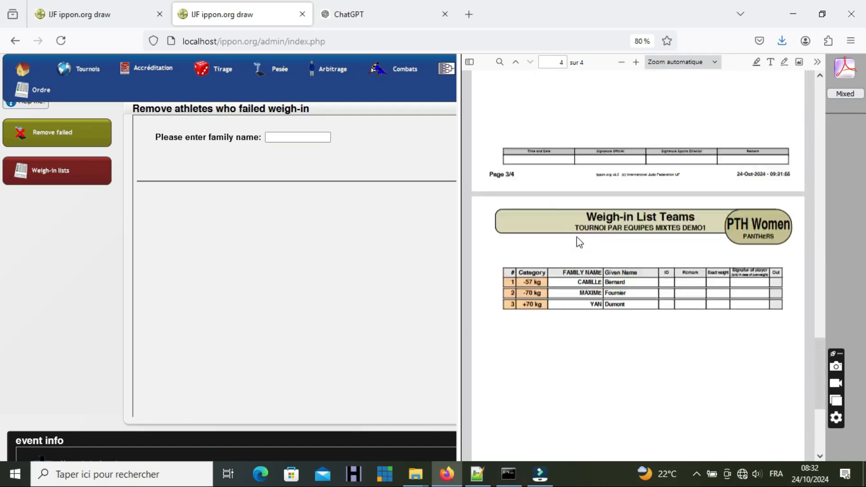
scroll(580, 242, "up", 3)
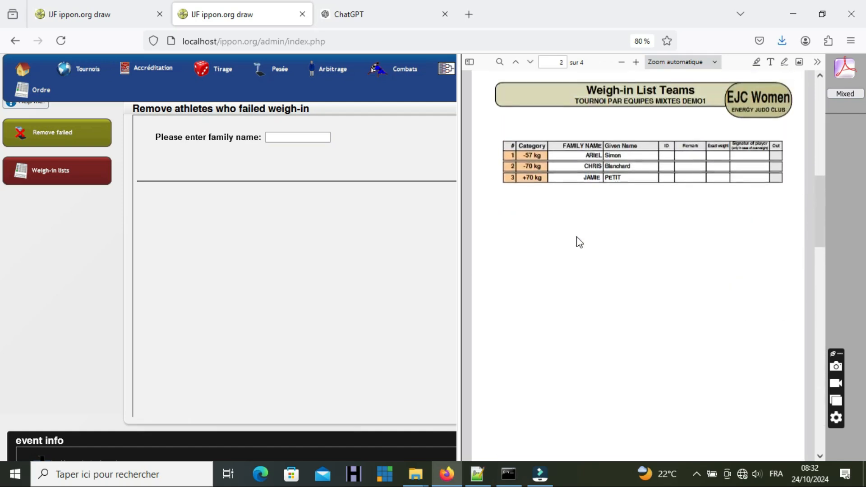
scroll(580, 242, "up", 8)
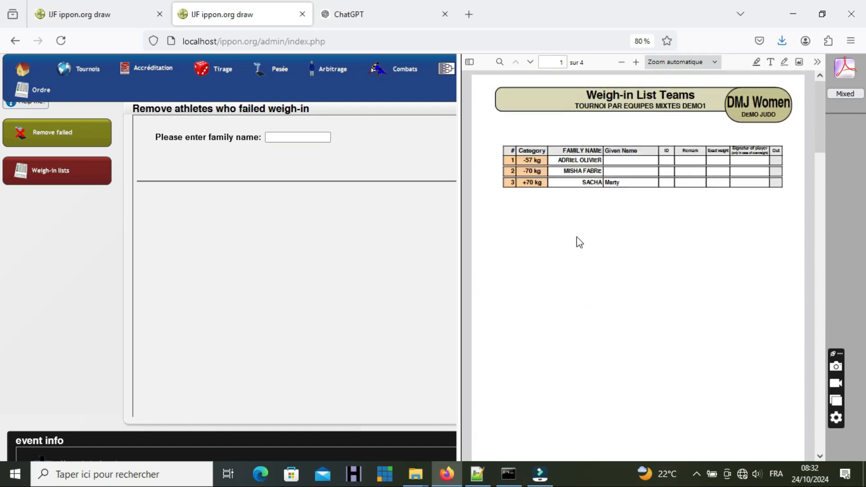
- Make TOURNOI PAR EQUIPES DAMES ET MESSIEURS DEMO1 the active event and confirm the change
left_click(86, 69)
left_click_drag(460, 159, 575, 165)
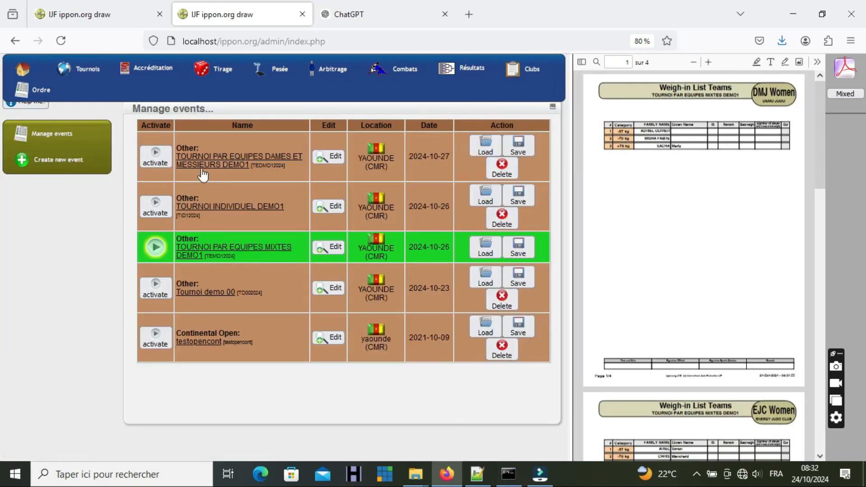
left_click(150, 160)
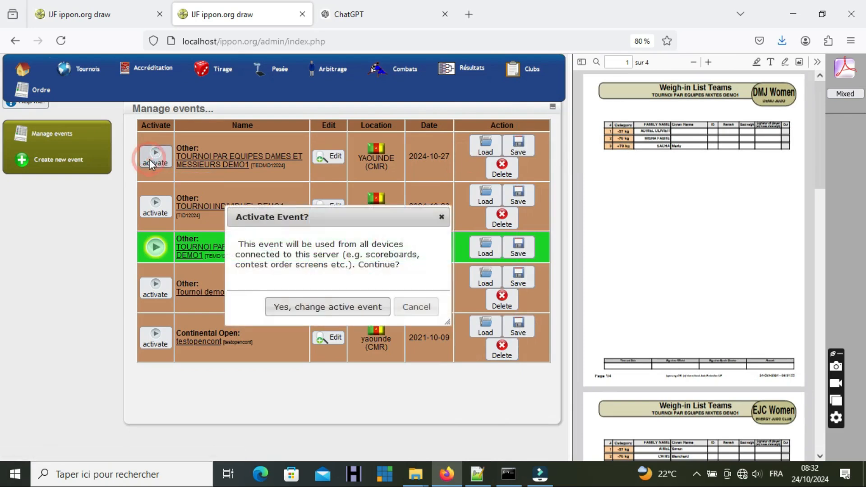
left_click(292, 309)
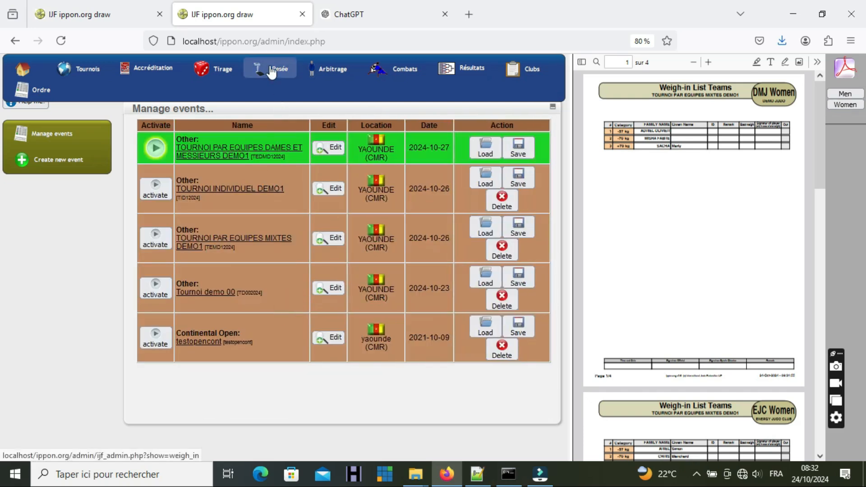
- Generate the team weigh-in lists for the women's and men's team tournament and examine the club pages in the enlarged PDF preview
left_click(271, 71)
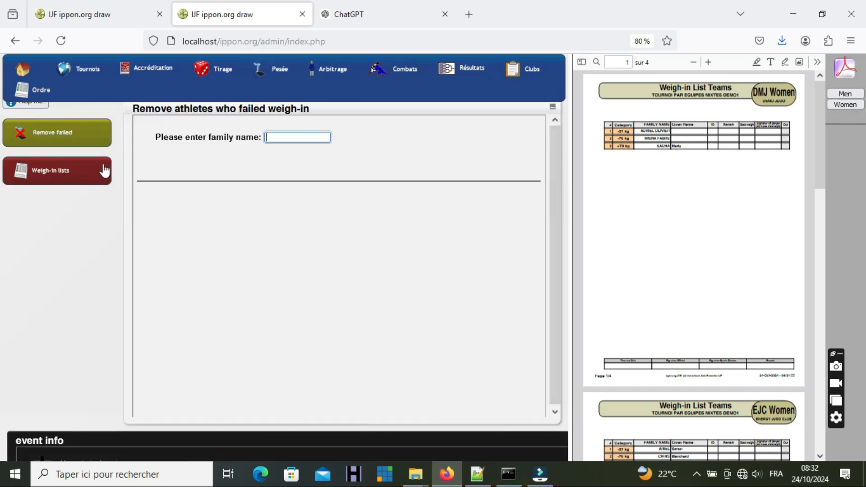
left_click(67, 173)
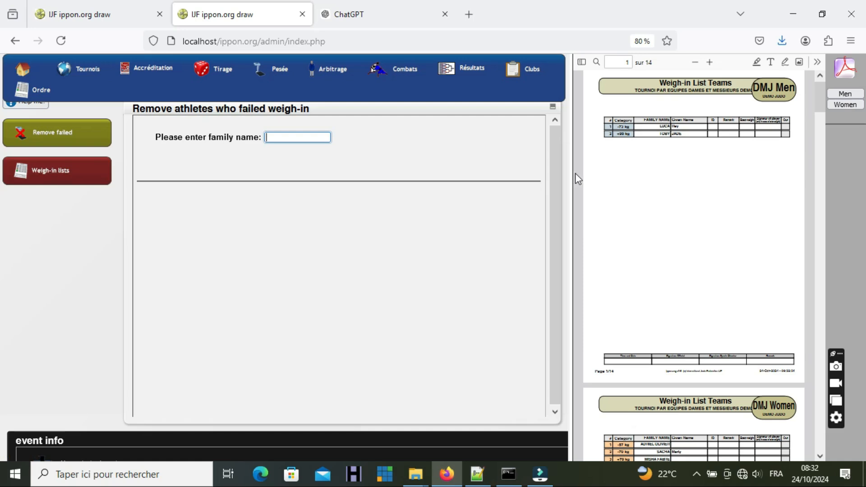
left_click_drag(572, 175, 383, 190)
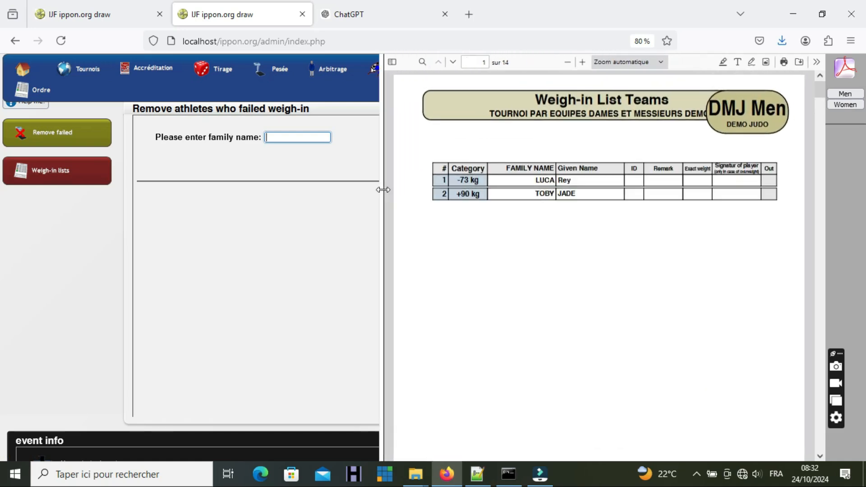
left_click(490, 155)
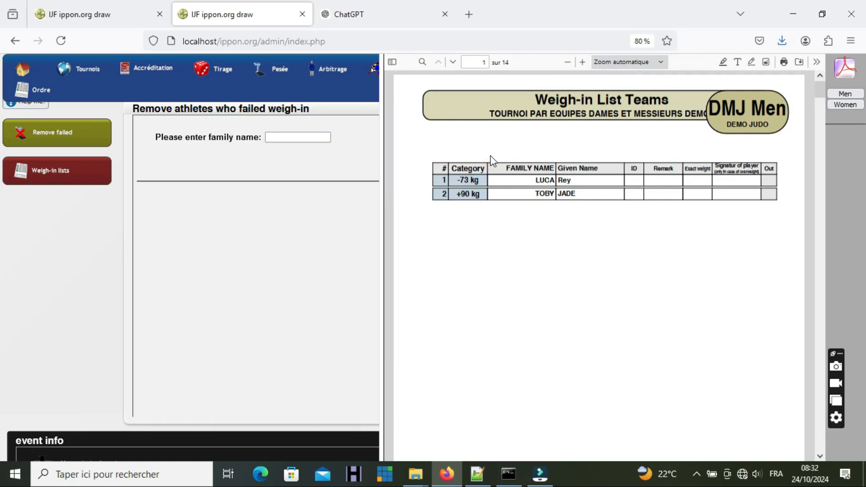
scroll(491, 156, "down", 5)
scroll(491, 156, "down", 10)
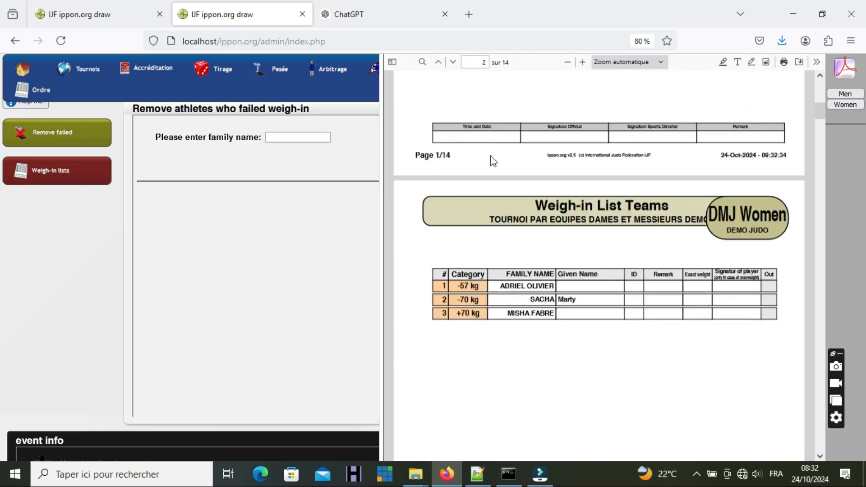
scroll(490, 155, "down", 10)
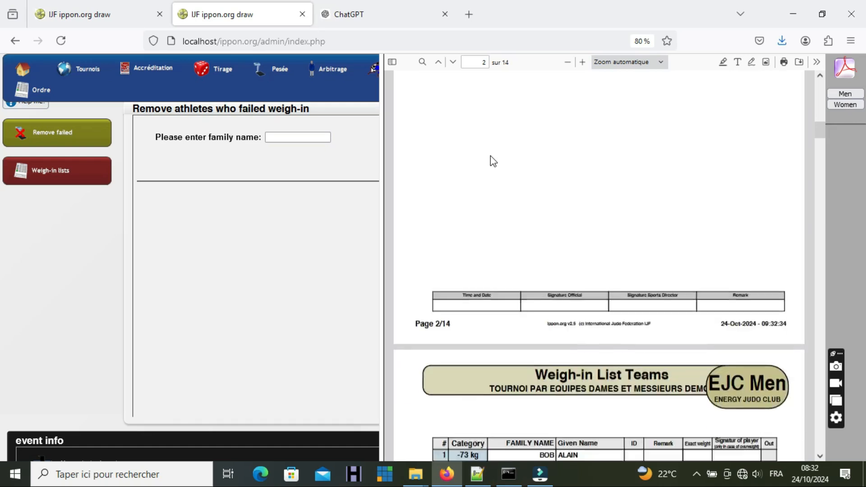
scroll(491, 161, "down", 10)
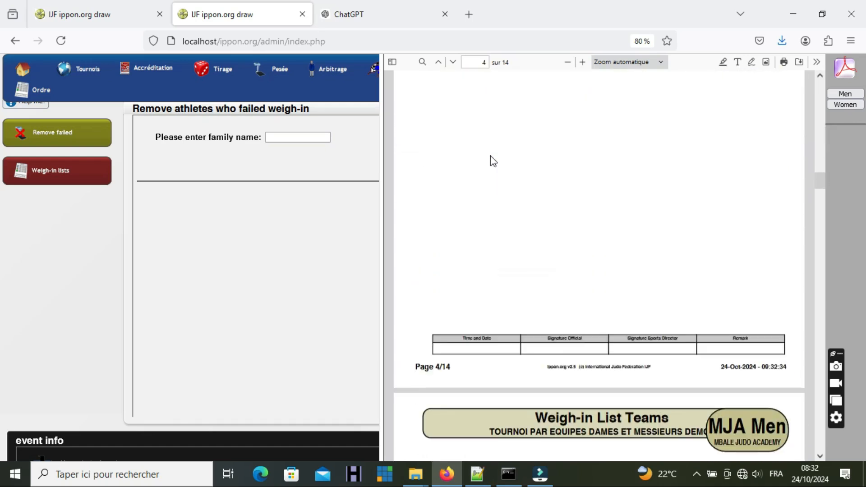
left_click_drag(380, 133, 605, 116)
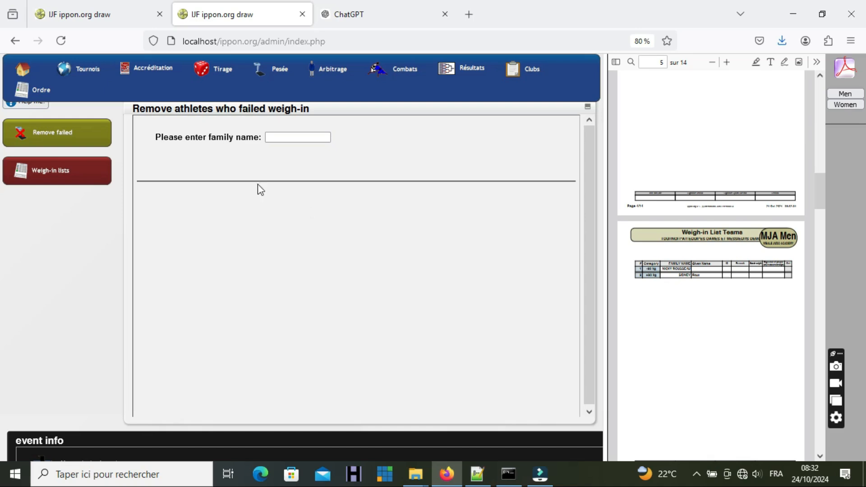
- Make TOURNOI INDIVIDUEL DEMO1 the active event, confirm the change and open its draw management page
left_click(93, 76)
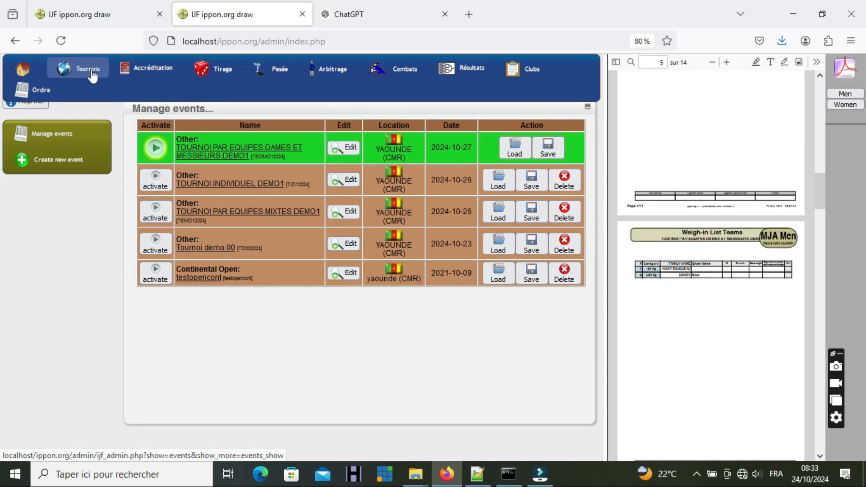
left_click(154, 180)
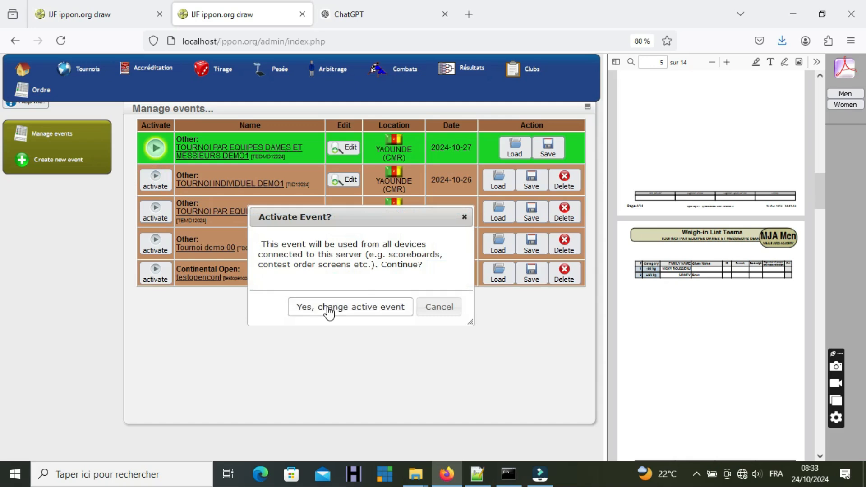
left_click(329, 309)
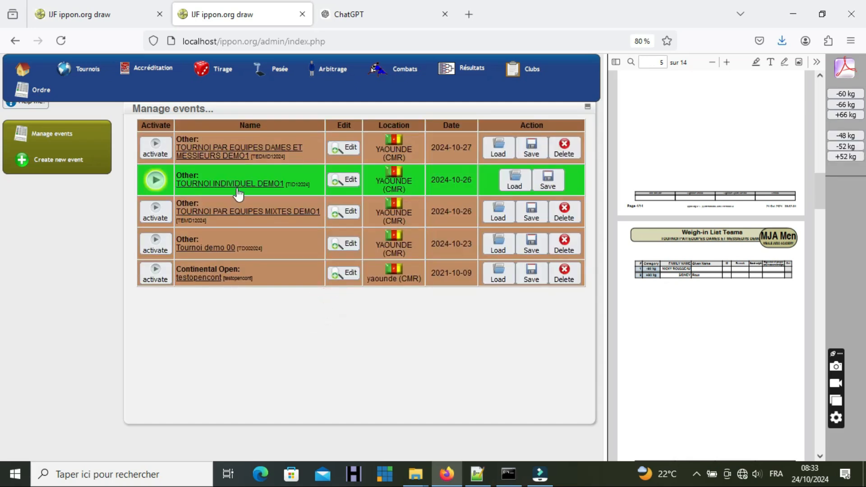
left_click(224, 70)
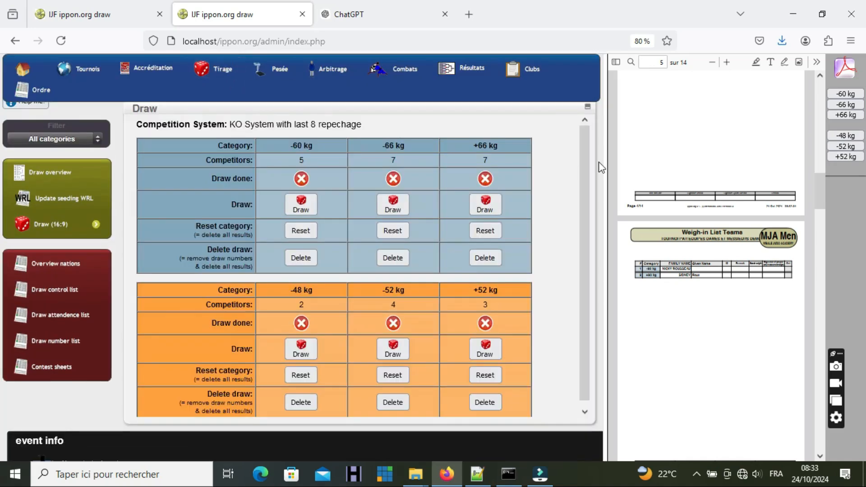
left_click_drag(607, 161, 564, 163)
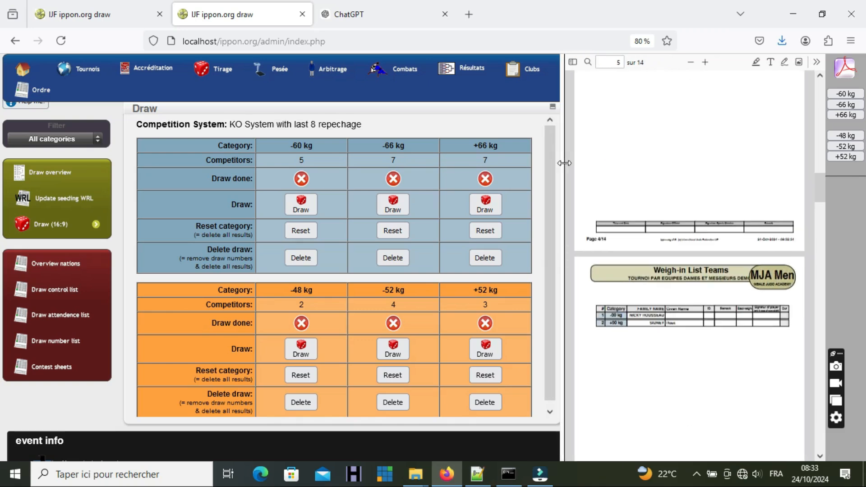
mouse_move(551, 180)
left_mouse_down()
mouse_move(554, 232)
mouse_move(549, 172)
left_mouse_up()
- Perform and confirm the quick draw for the men's categories -60 kg, -66 kg and +66 kg
left_click(301, 202)
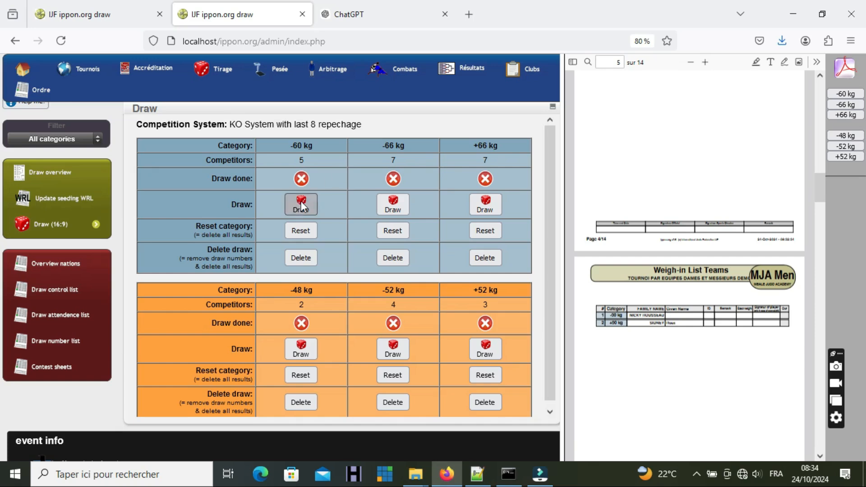
left_click(363, 302)
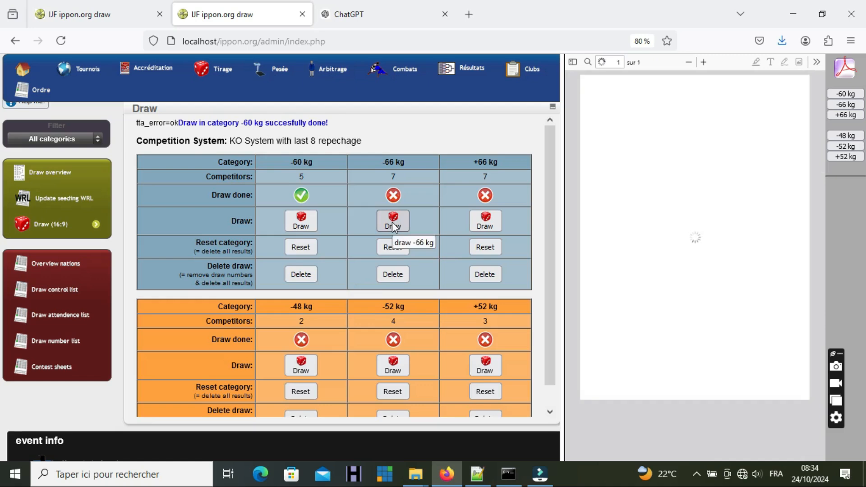
left_click(393, 222)
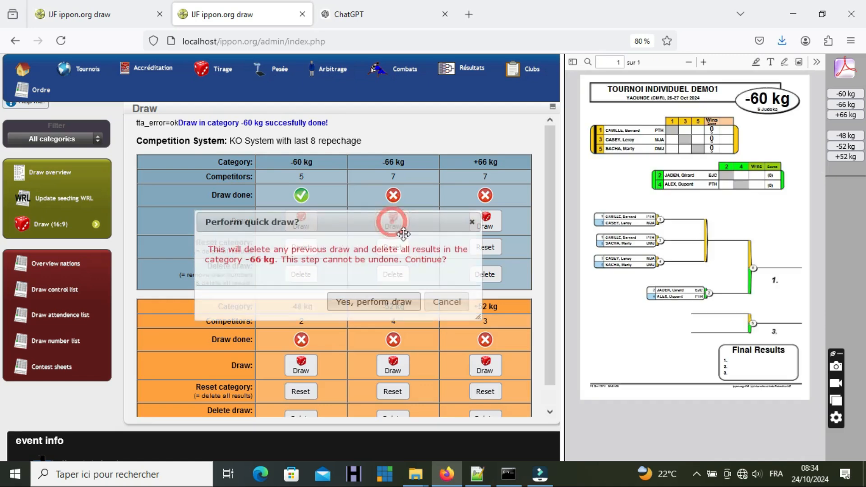
left_click(408, 302)
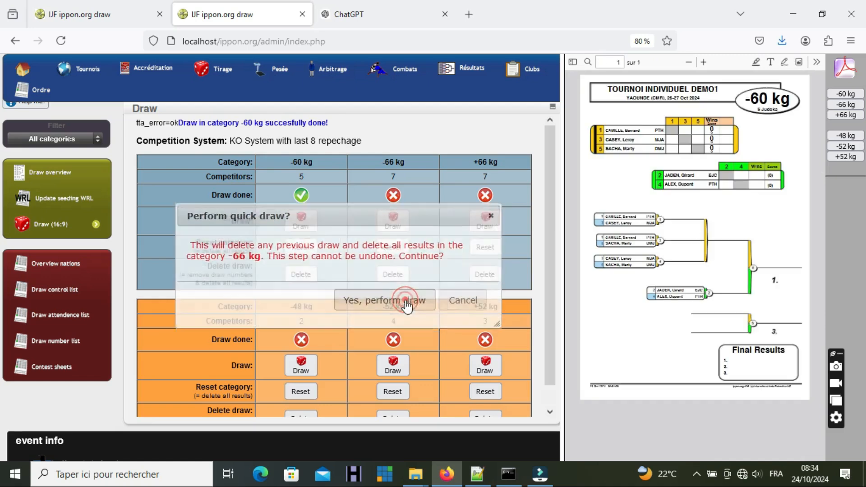
left_click(486, 220)
left_click(399, 300)
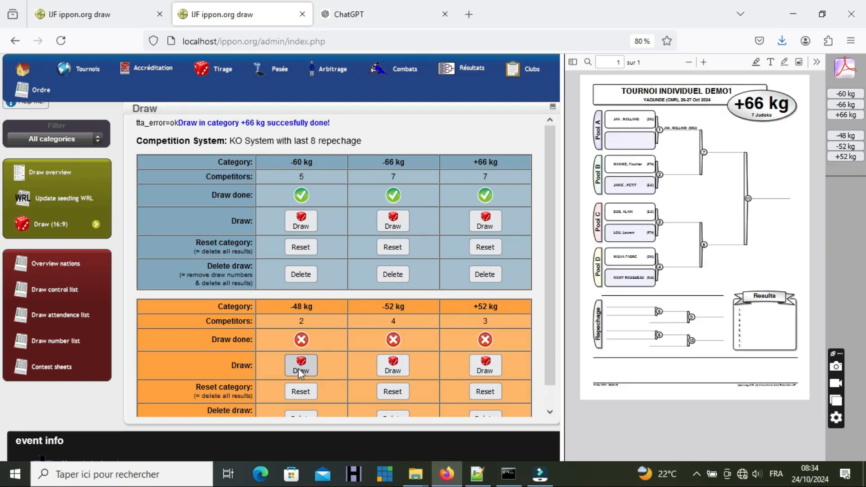
- Perform and confirm the quick draw for the women's categories -48 kg, -52 kg and +52 kg
left_click(300, 370)
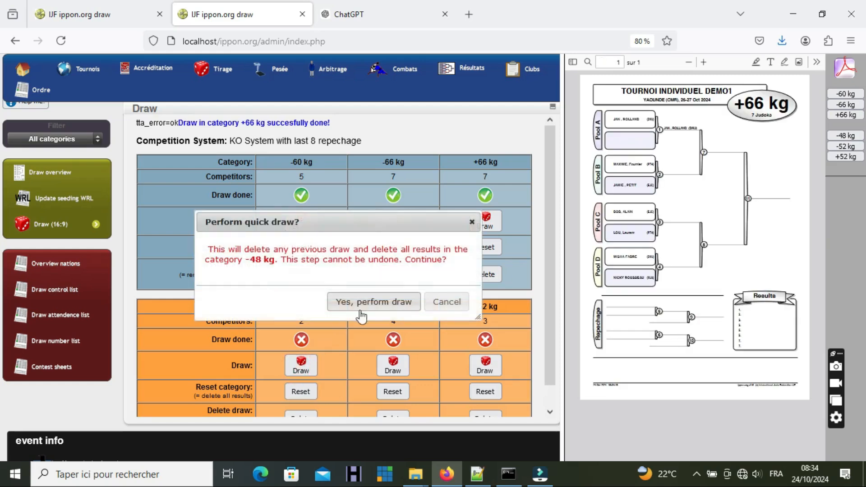
left_click(365, 305)
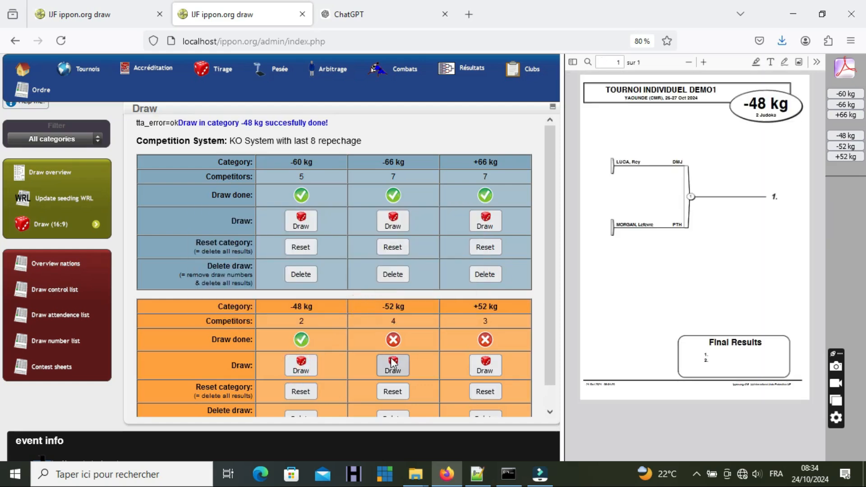
left_click(393, 364)
left_click(381, 301)
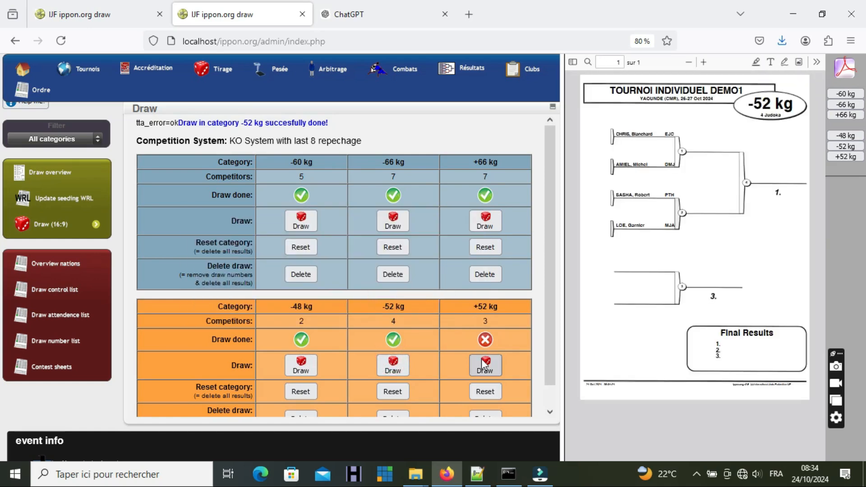
left_click(483, 360)
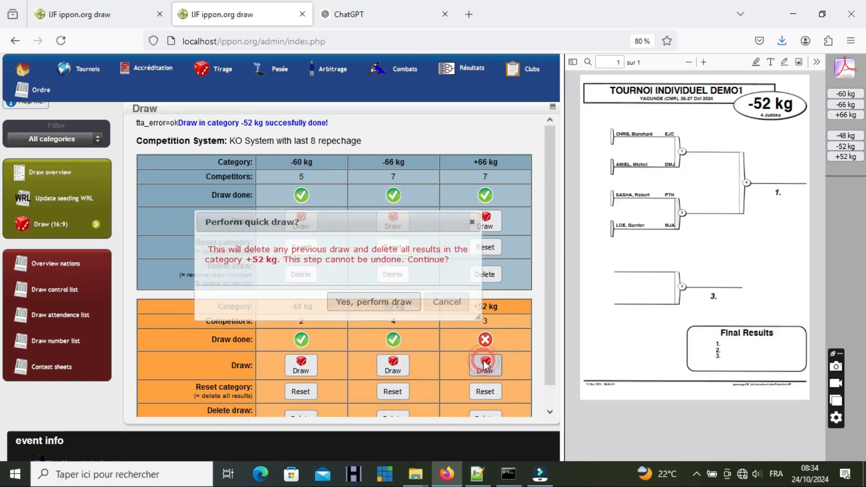
left_click(380, 300)
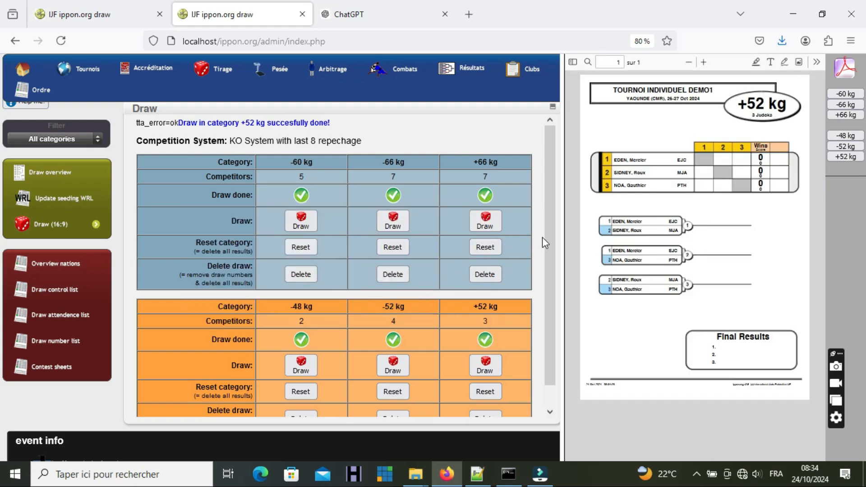
- Delete the draws of the men's categories -60 kg, -66 kg and +66 kg and confirm each removal
left_click_drag(551, 227, 549, 261)
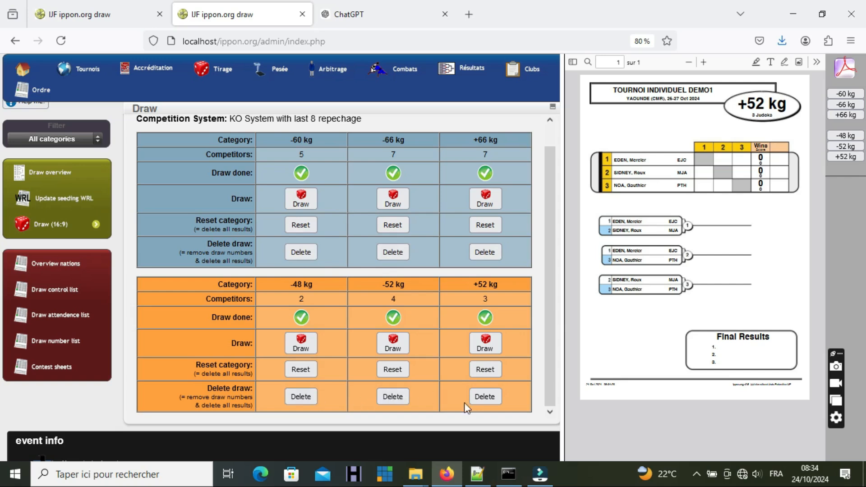
left_click(307, 252)
left_click(349, 311)
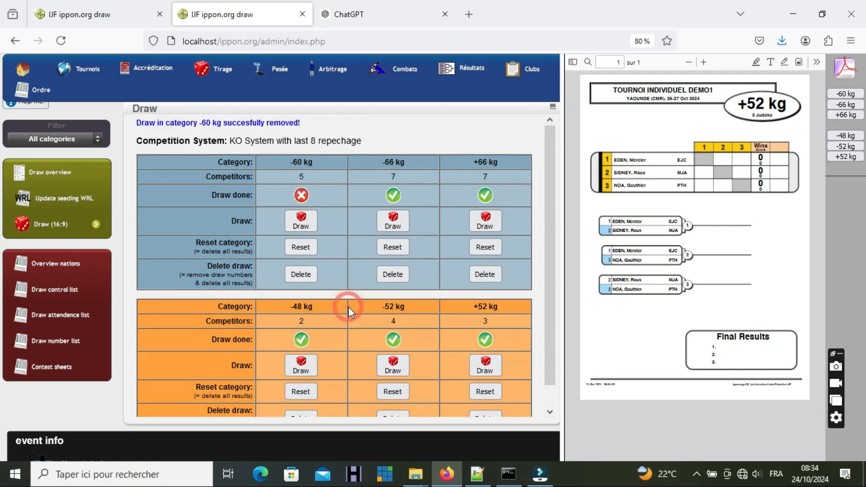
left_click(388, 272)
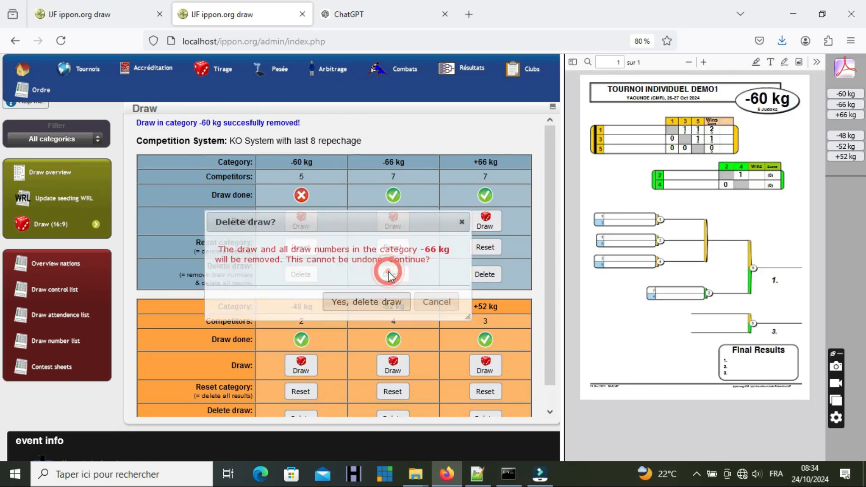
left_click(369, 301)
left_click(484, 274)
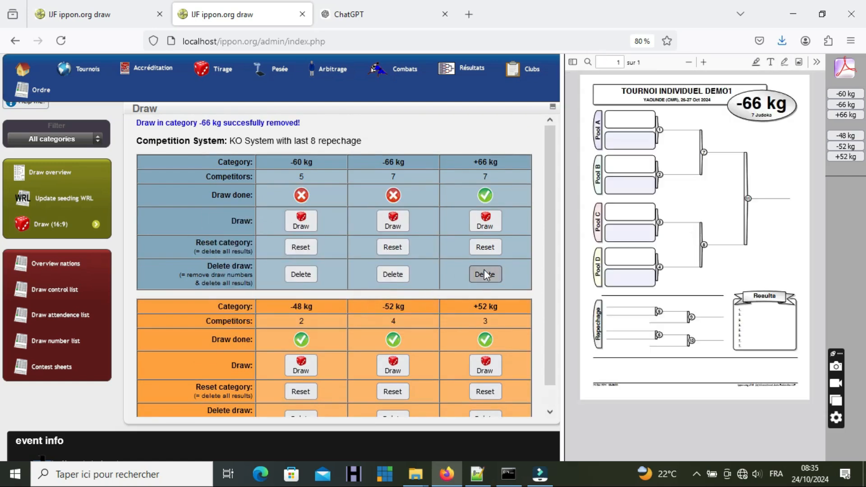
left_click(397, 304)
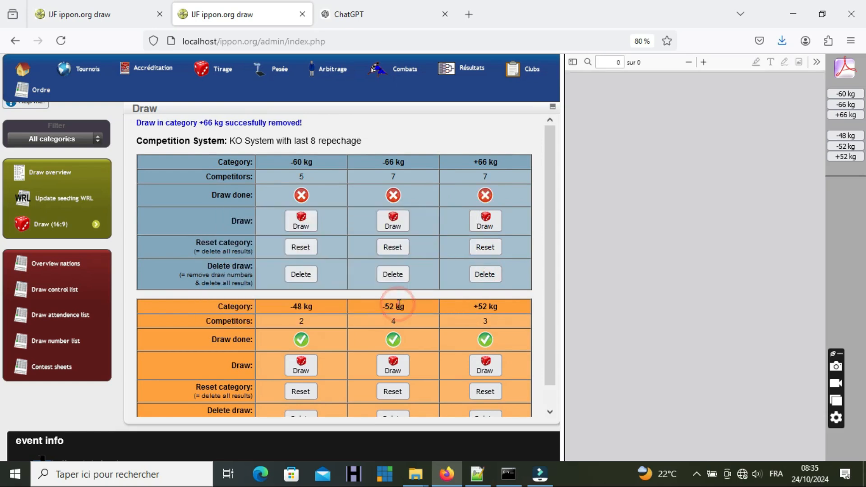
- Delete the draws of the women's categories -48 kg, -52 kg and +52 kg and confirm each removal
left_click(550, 397)
left_click(301, 397)
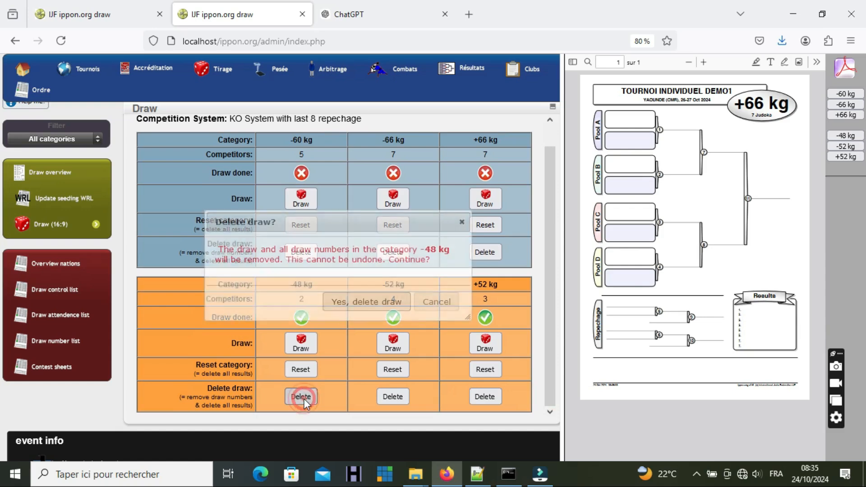
left_click(353, 304)
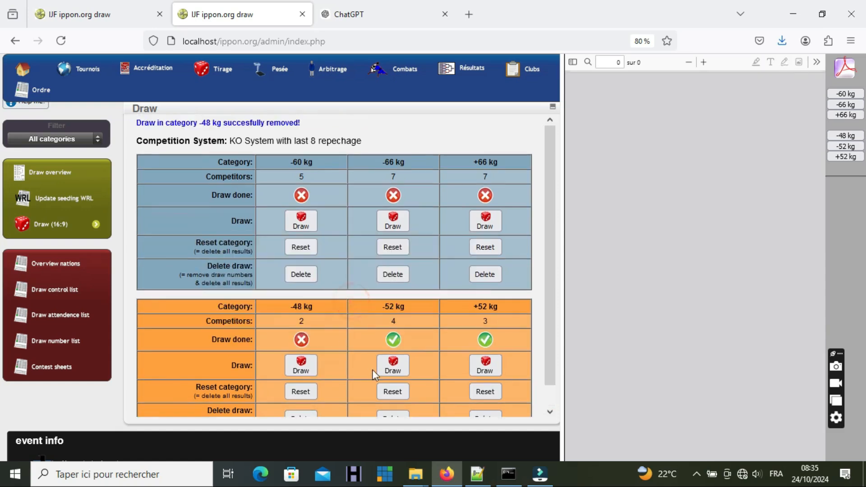
left_click(552, 395)
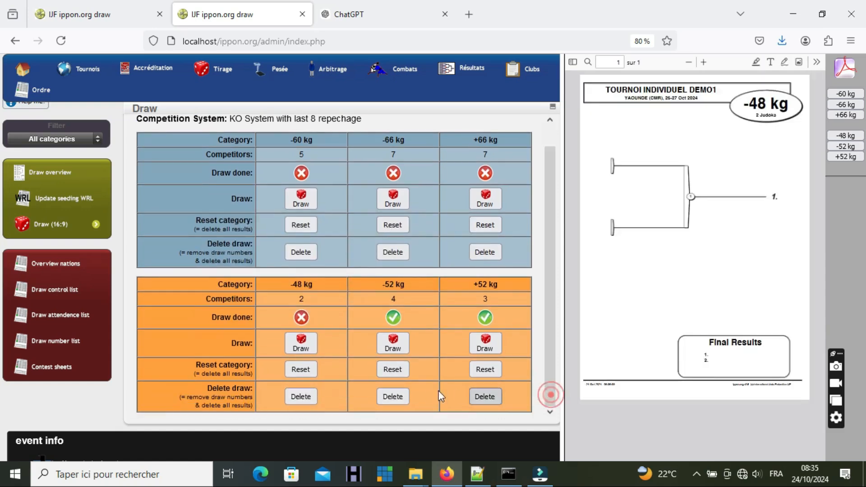
left_click(400, 397)
left_click(381, 301)
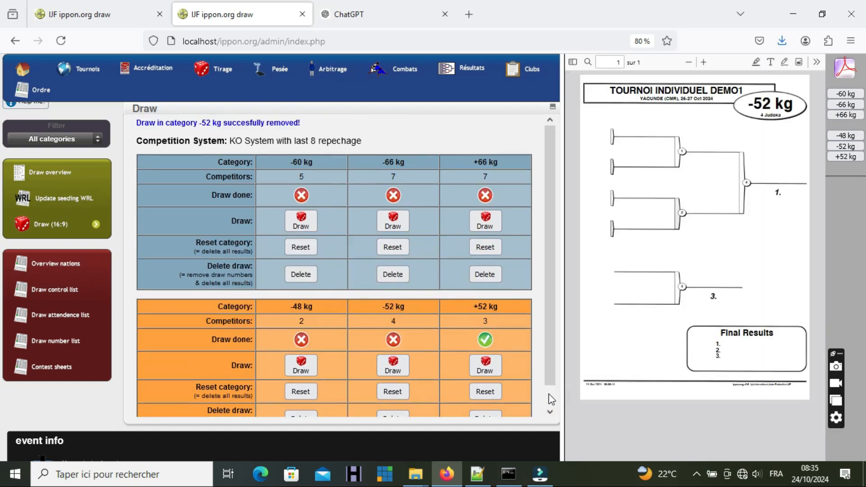
left_click(550, 397)
left_click(485, 396)
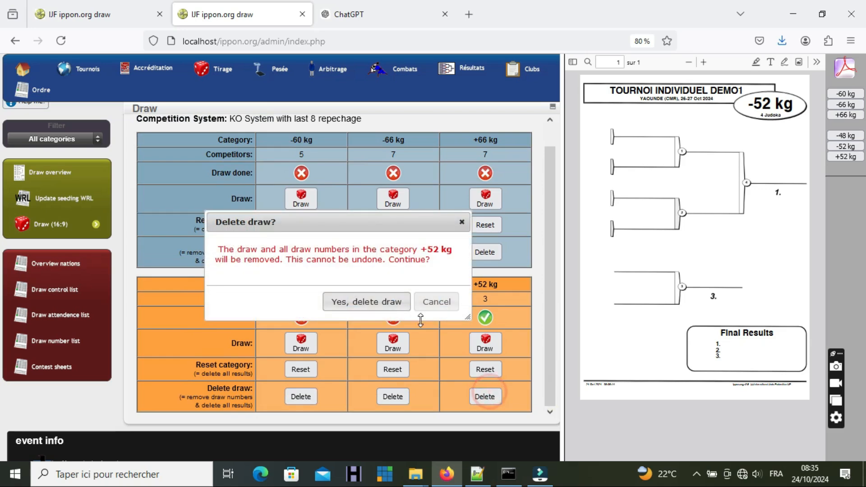
left_click(371, 293)
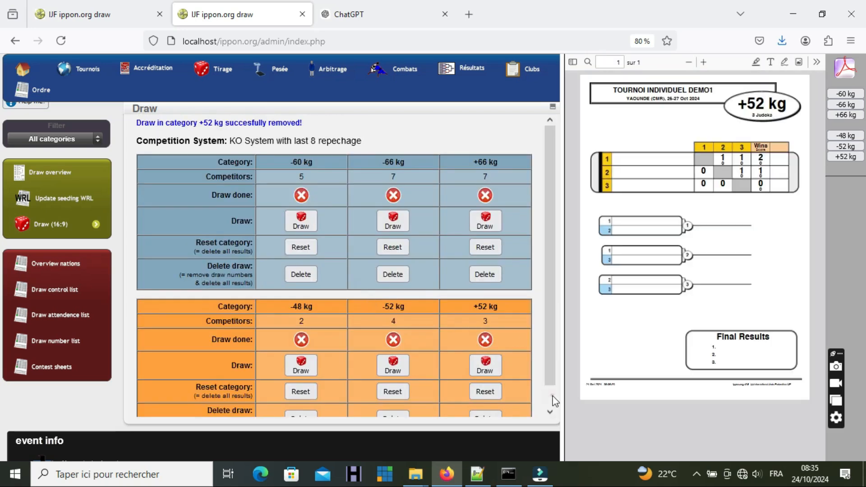
scroll(539, 397, "down", 1)
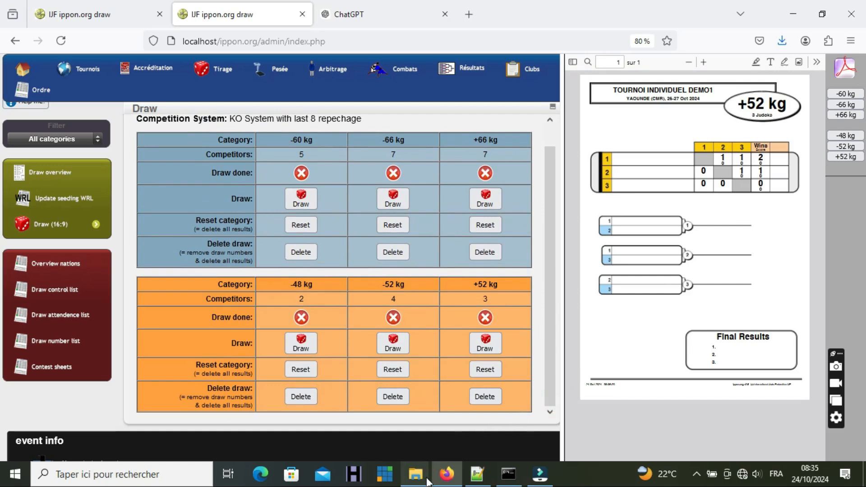
- Switch to File Explorer and open the folder C:\xampp\htdocs\ippon.org\apps
mouse_move(411, 481)
left_click(497, 446)
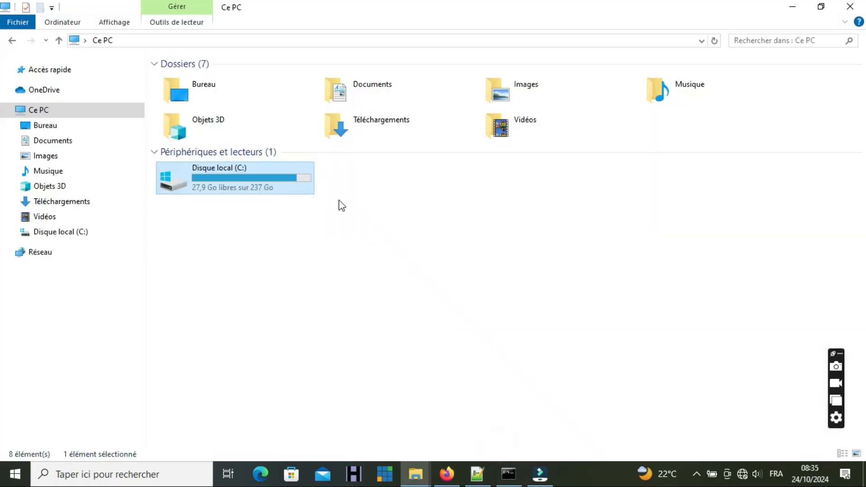
left_click(339, 199)
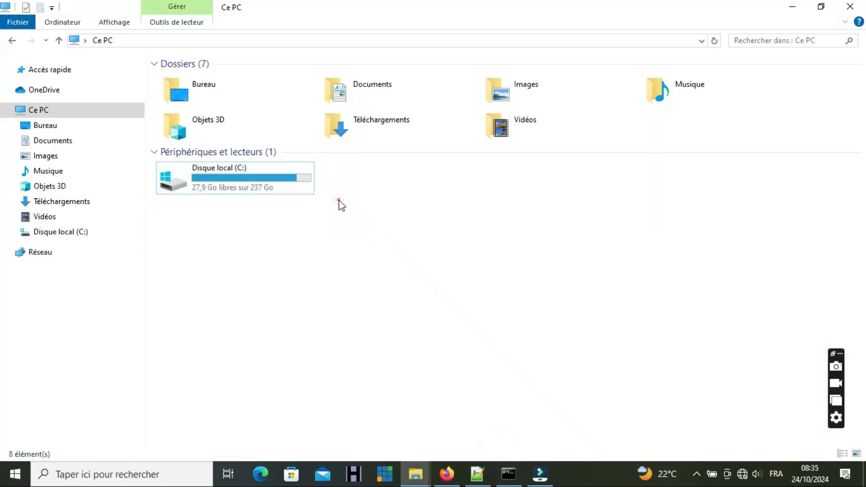
double_click(275, 183)
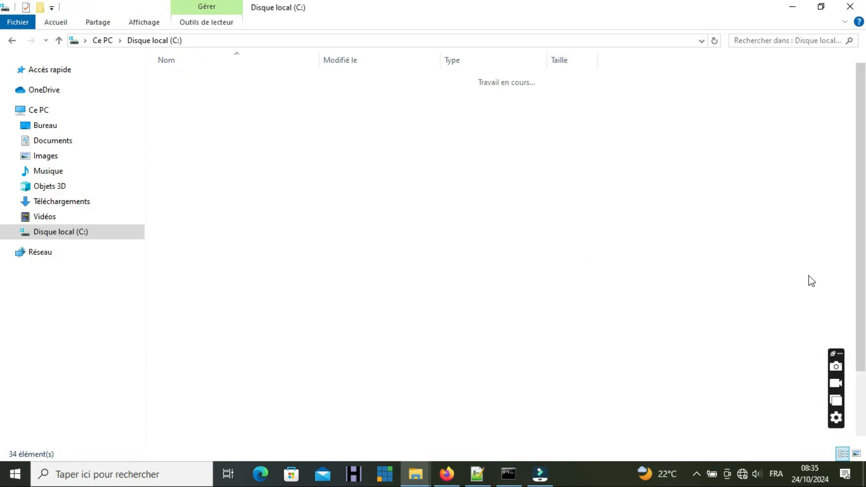
left_click(862, 383)
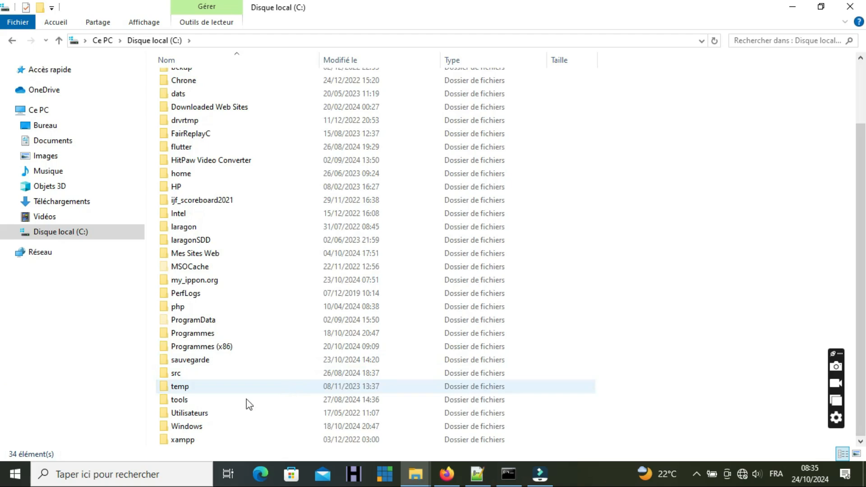
double_click(197, 440)
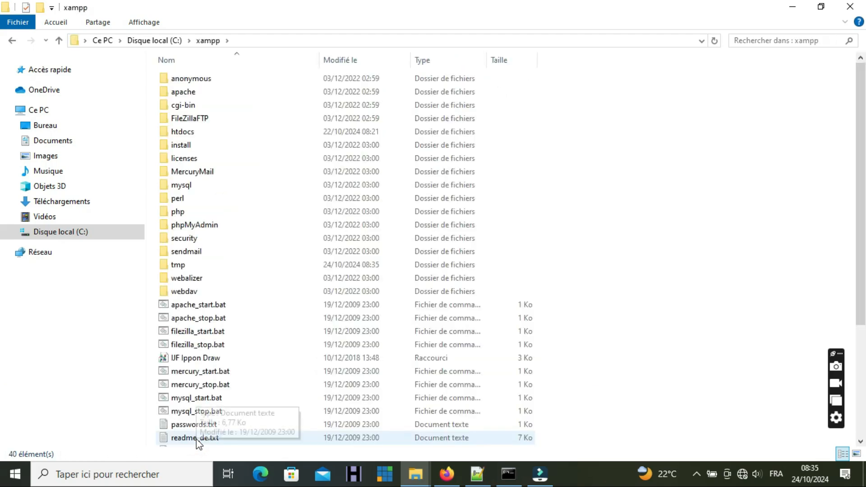
left_click(199, 129)
double_click(198, 130)
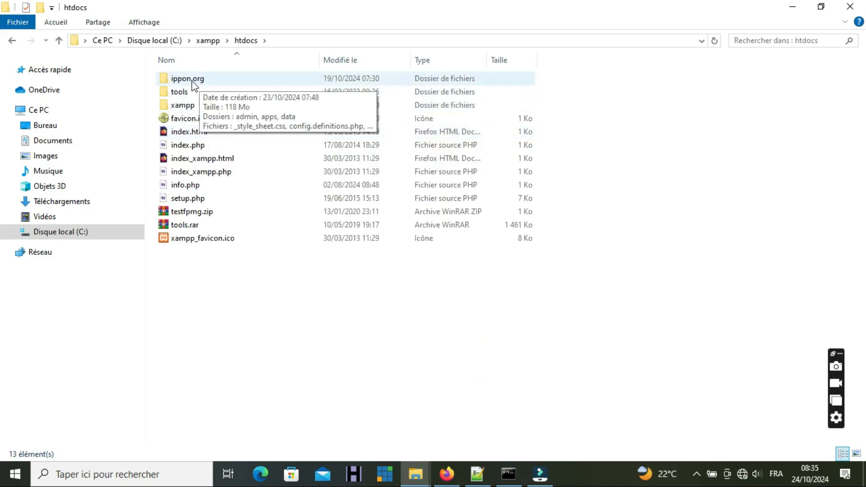
double_click(204, 81)
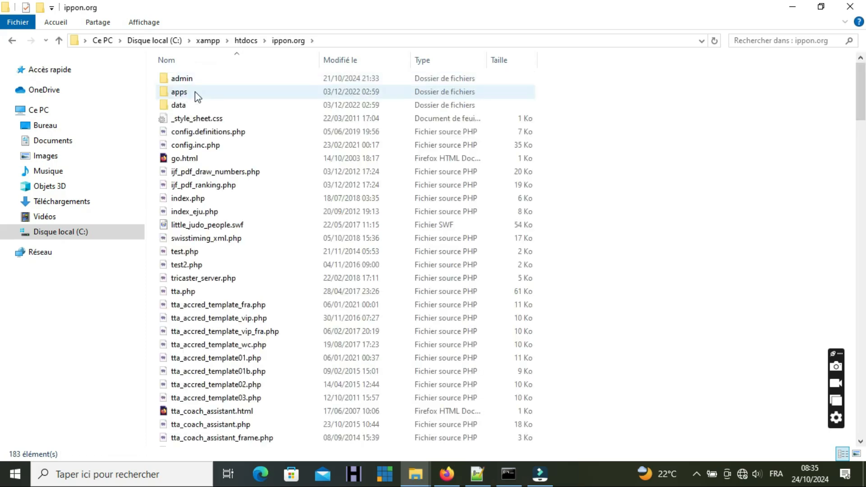
double_click(191, 93)
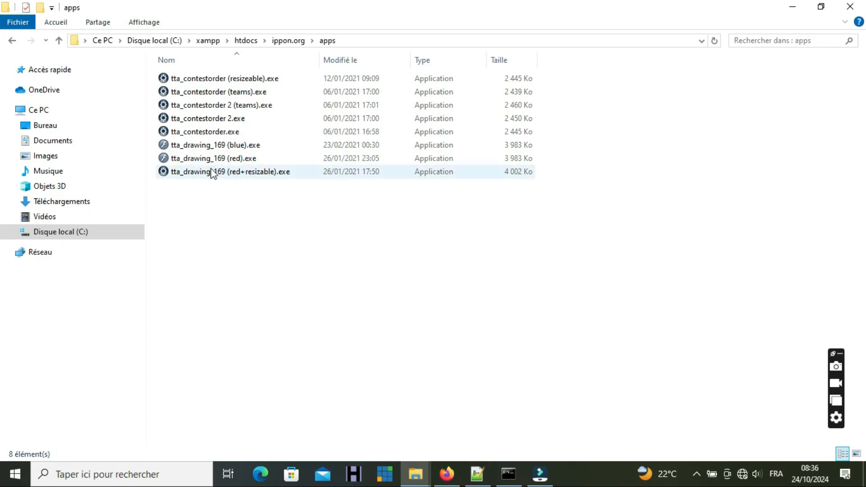
- Launch tta_drawing_169 (blue).exe and display the list of participating nations for TOURNOI INDIVIDUEL DEMO1
left_click(215, 145)
double_click(215, 145)
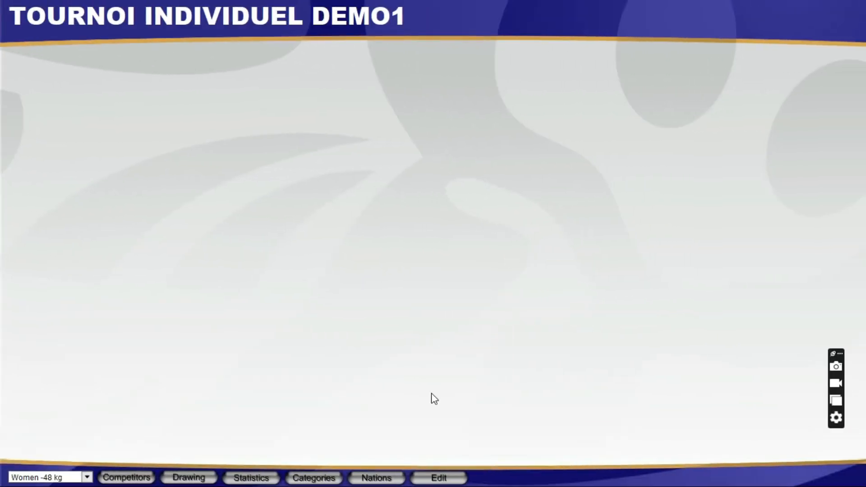
left_click(384, 478)
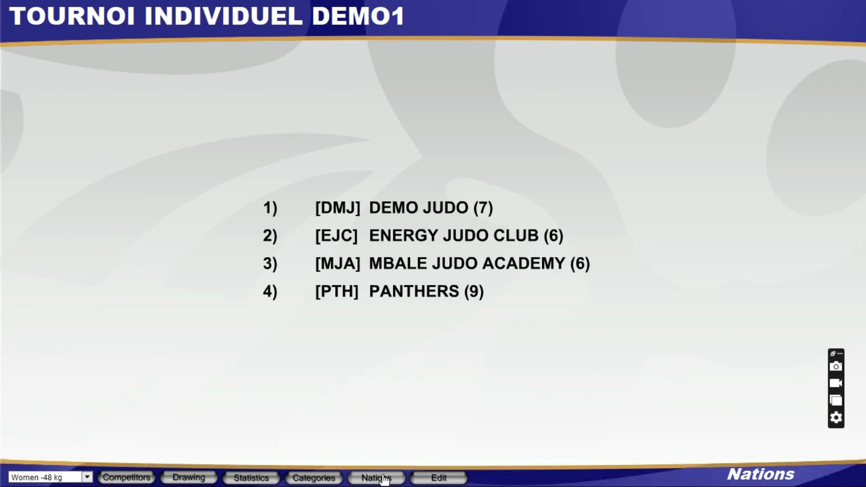
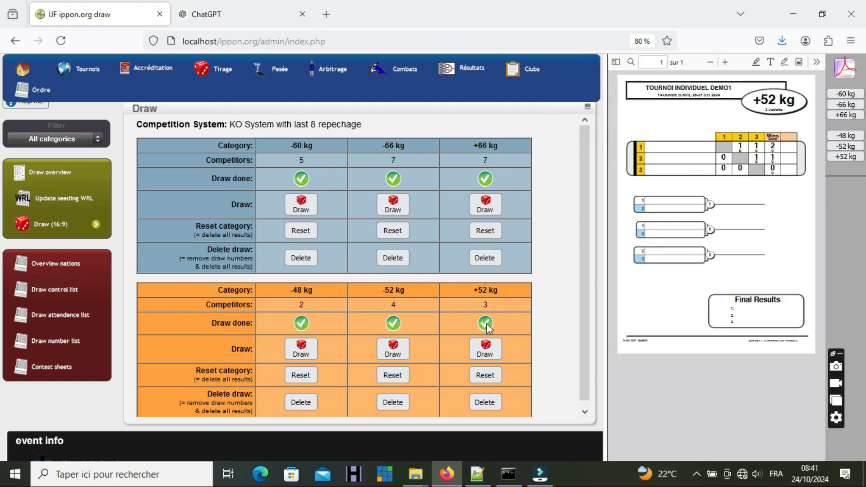
- Enlarge the PDF viewing area, generate the contest sheets for all categories and review the pools and bracket of the -60 kg sheet
left_click_drag(608, 232, 296, 245)
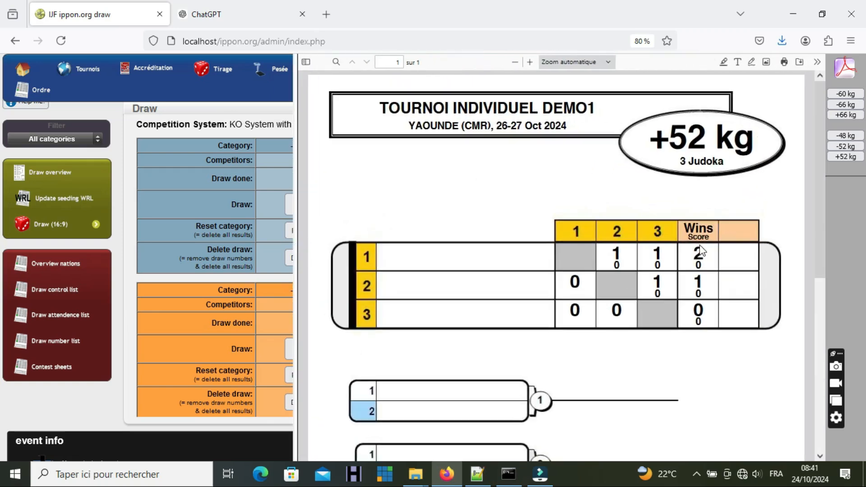
left_click(62, 366)
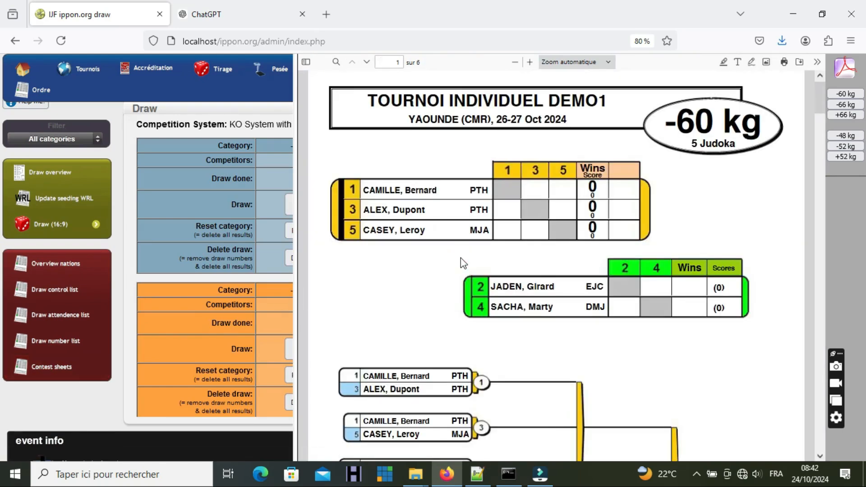
scroll(461, 258, "down", 3)
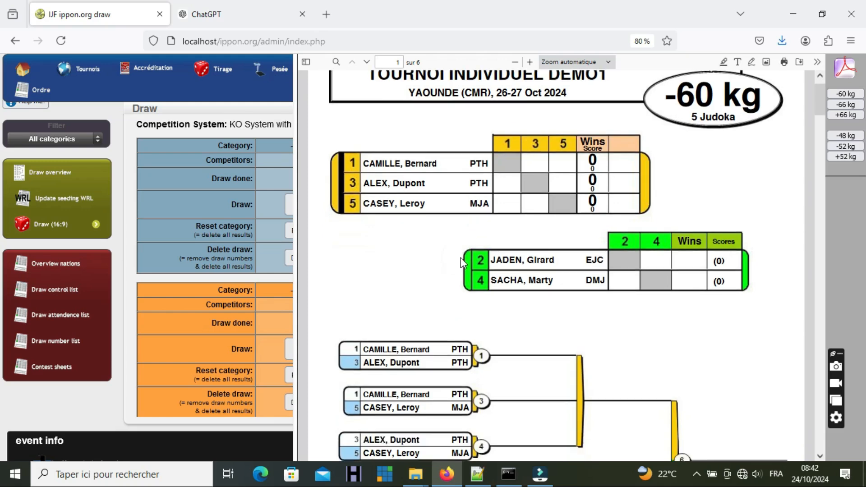
scroll(461, 258, "down", 4)
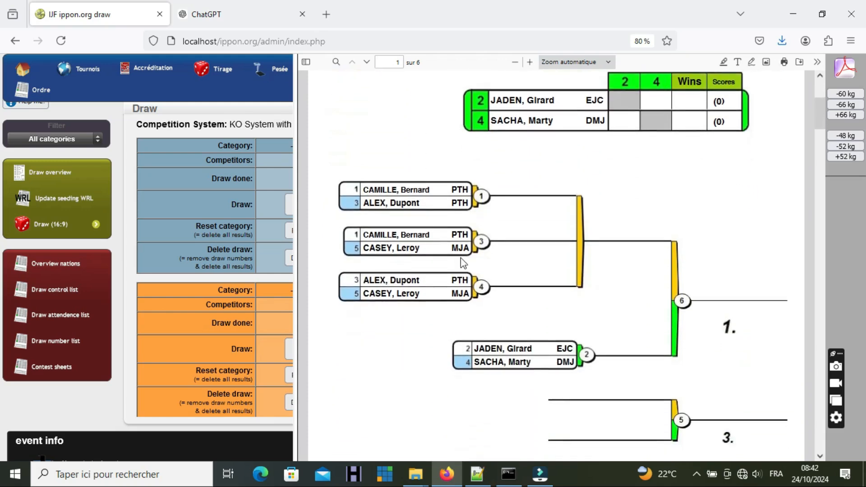
scroll(461, 258, "down", 1)
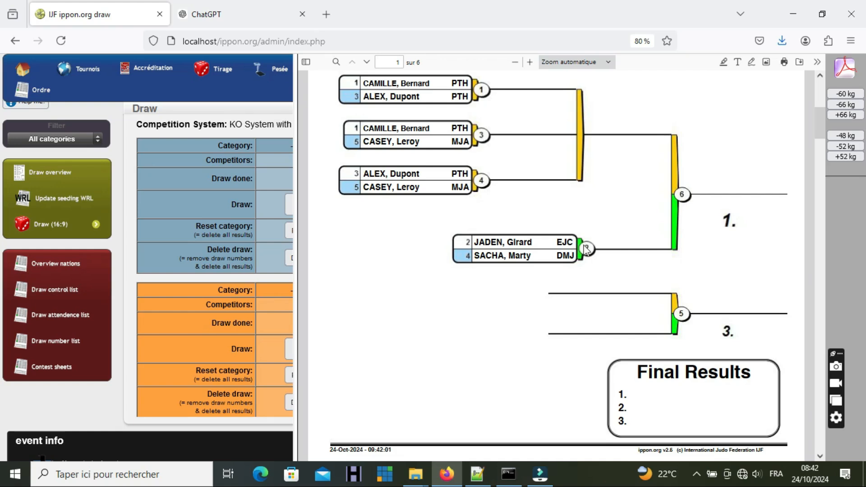
left_click(659, 288)
left_click(566, 333)
- Examine the -66 kg contest sheet, covering the pairings in Pools A to D, the bye, the repechage and the results section
scroll(582, 318, "down", 5)
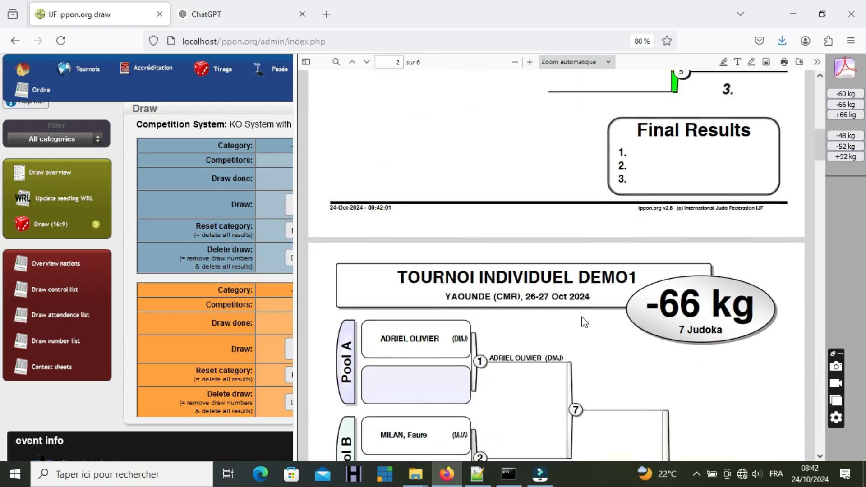
scroll(585, 322, "down", 5)
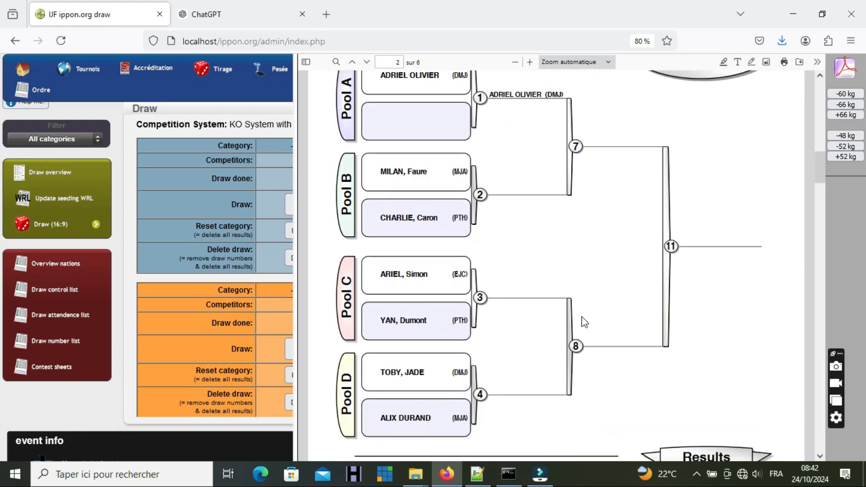
scroll(584, 322, "up", 2)
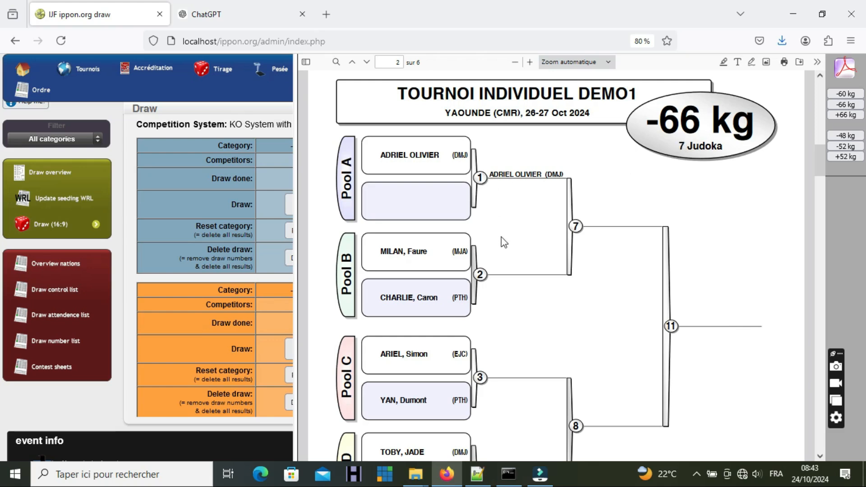
scroll(485, 280, "down", 3)
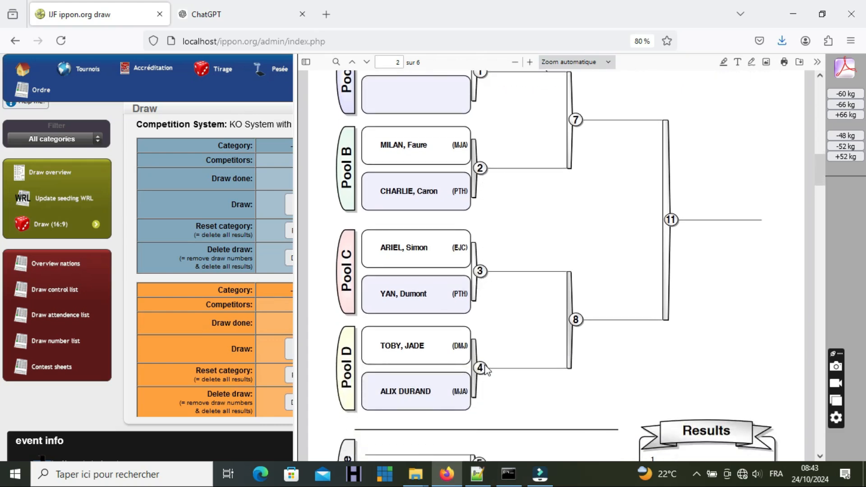
scroll(486, 370, "down", 3)
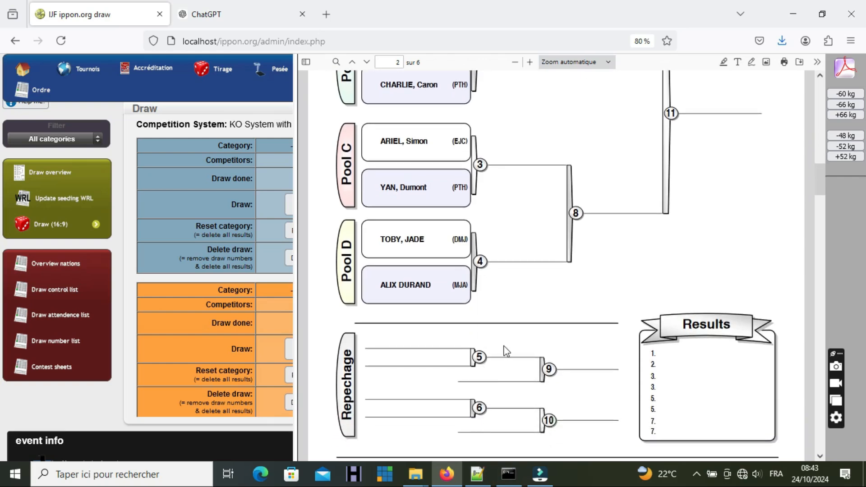
scroll(506, 351, "up", 5)
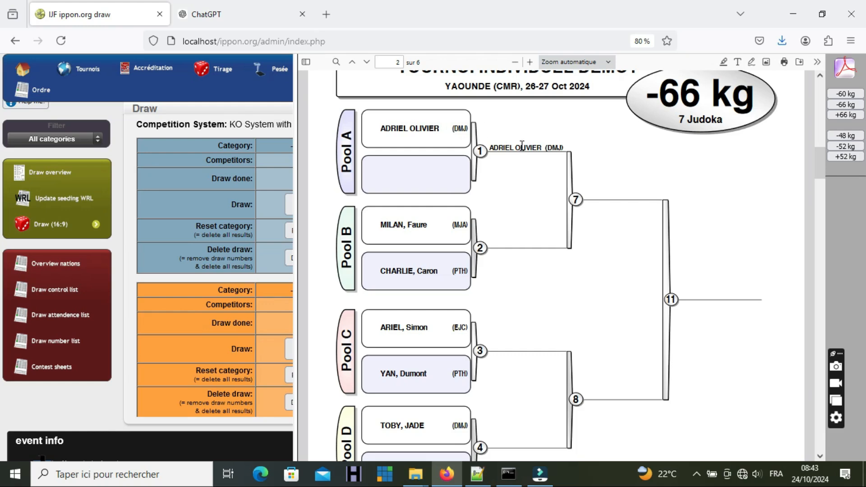
left_click(510, 186)
scroll(512, 192, "down", 5)
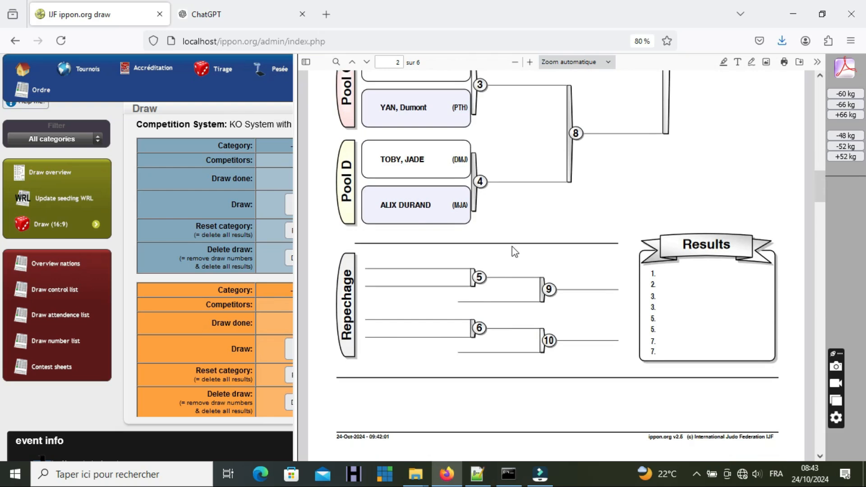
scroll(512, 247, "up", 5)
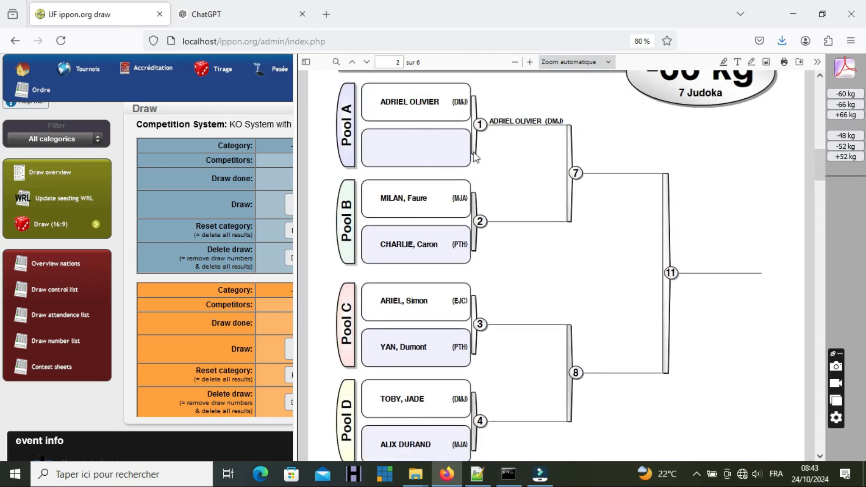
scroll(529, 222, "down", 3)
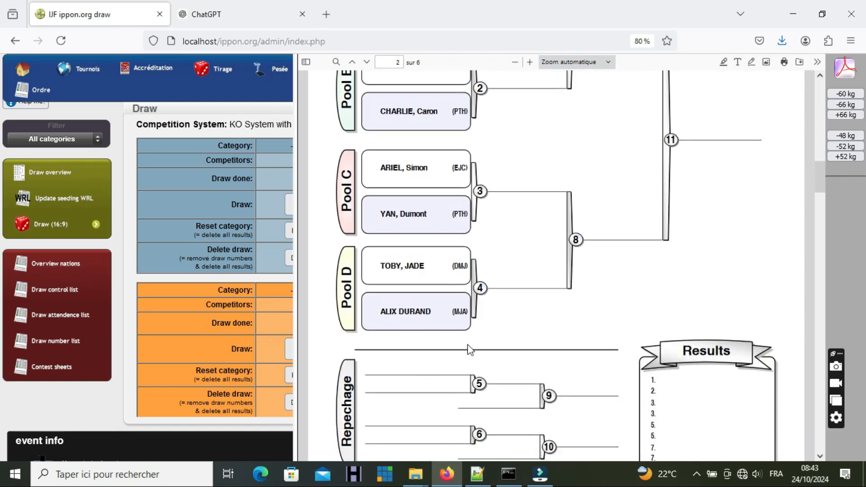
scroll(639, 219, "up", 1)
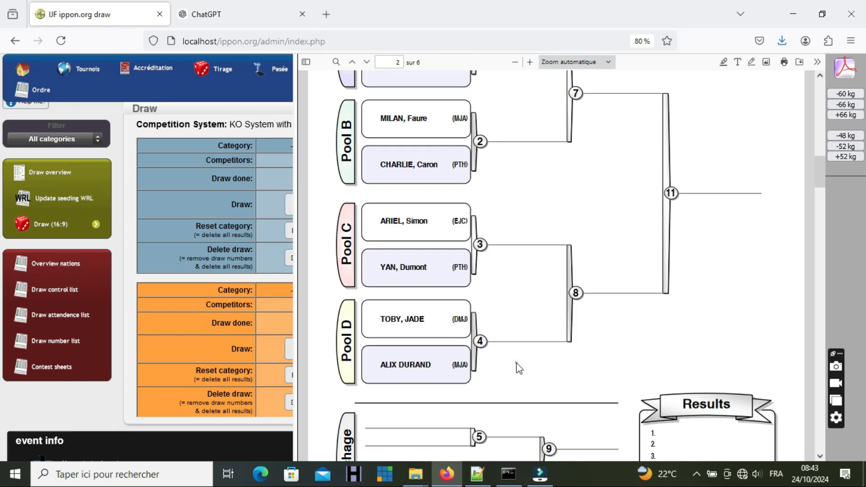
scroll(514, 360, "down", 1)
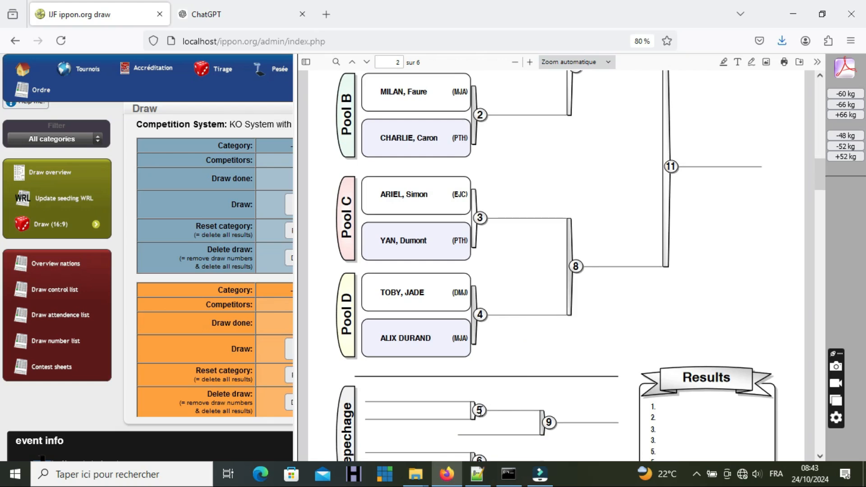
left_click(519, 364)
scroll(518, 364, "up", 4)
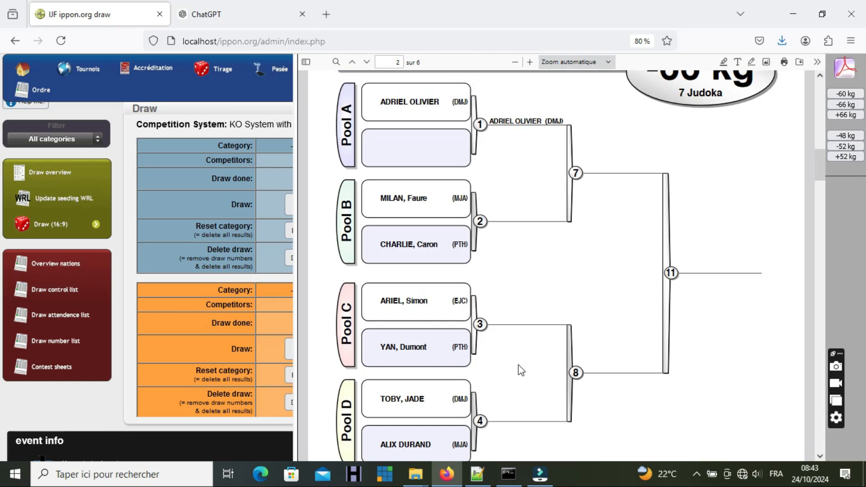
scroll(518, 364, "down", 1)
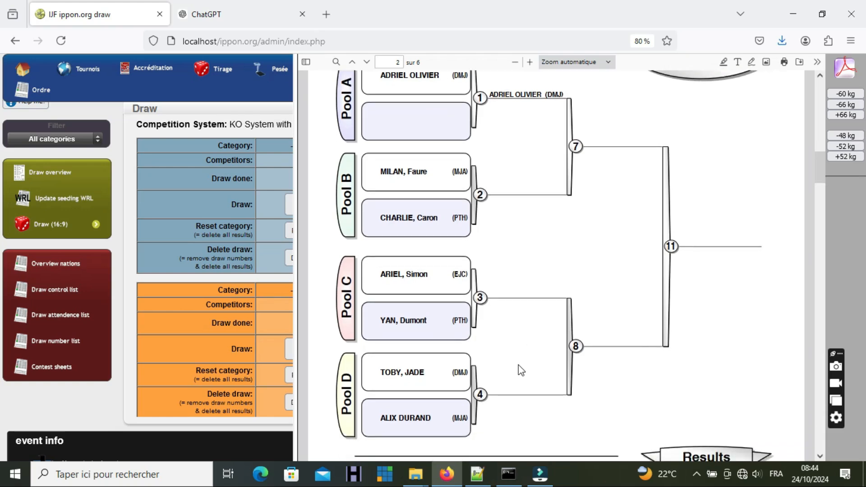
scroll(519, 365, "down", 2)
scroll(518, 364, "down", 4)
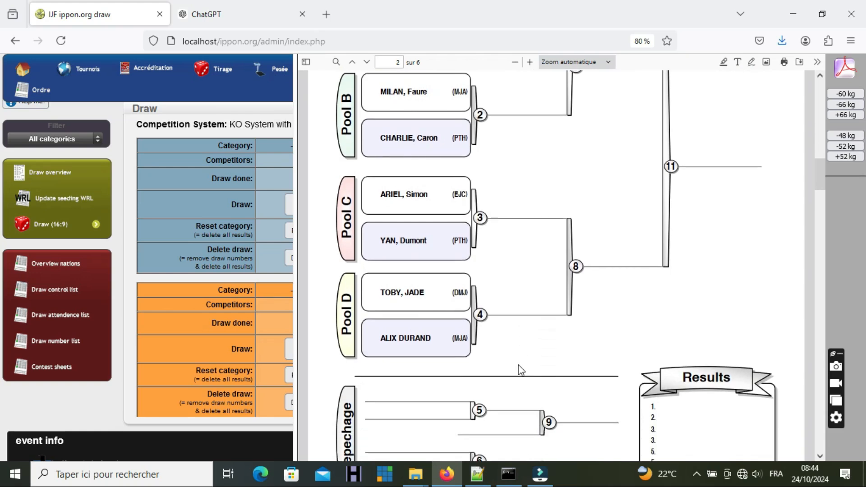
scroll(518, 364, "down", 2)
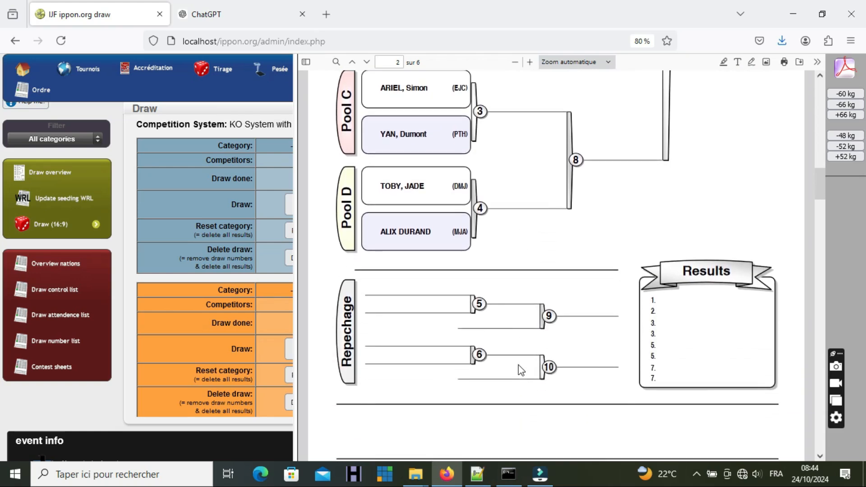
scroll(518, 365, "up", 7)
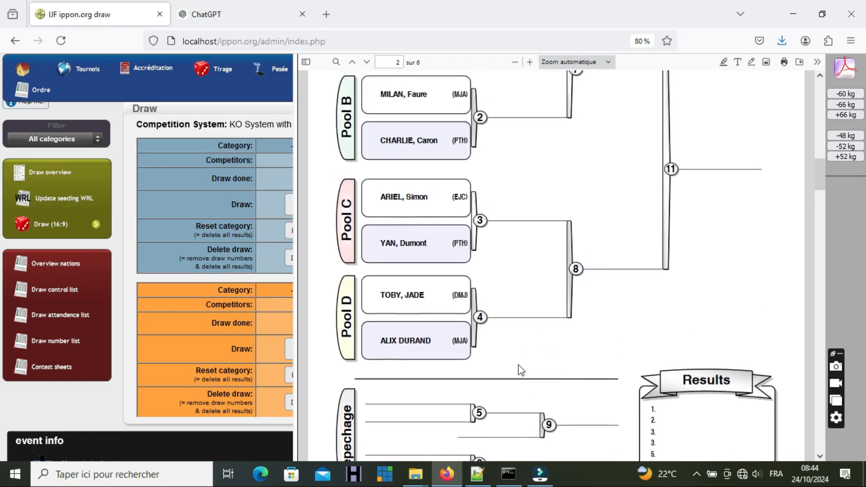
scroll(518, 365, "up", 6)
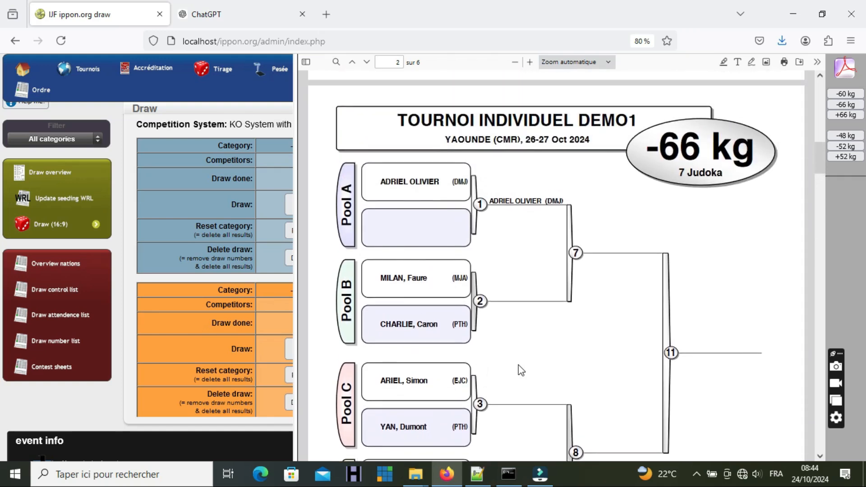
scroll(519, 364, "down", 5)
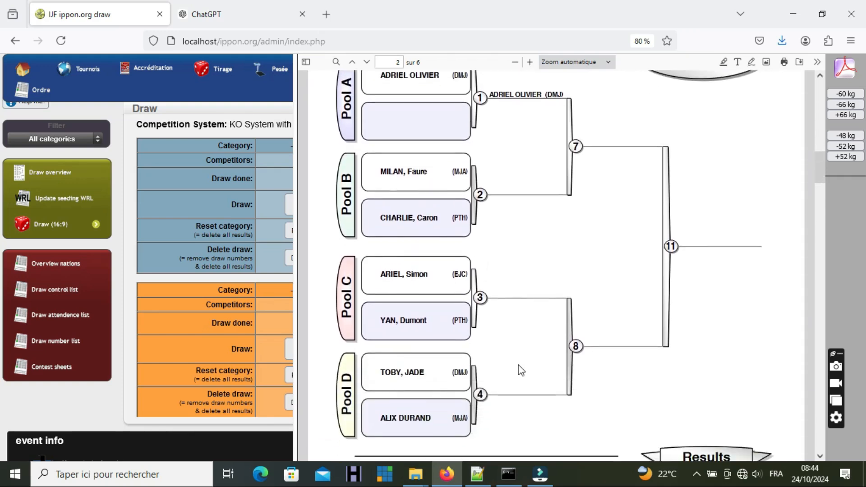
scroll(518, 365, "down", 4)
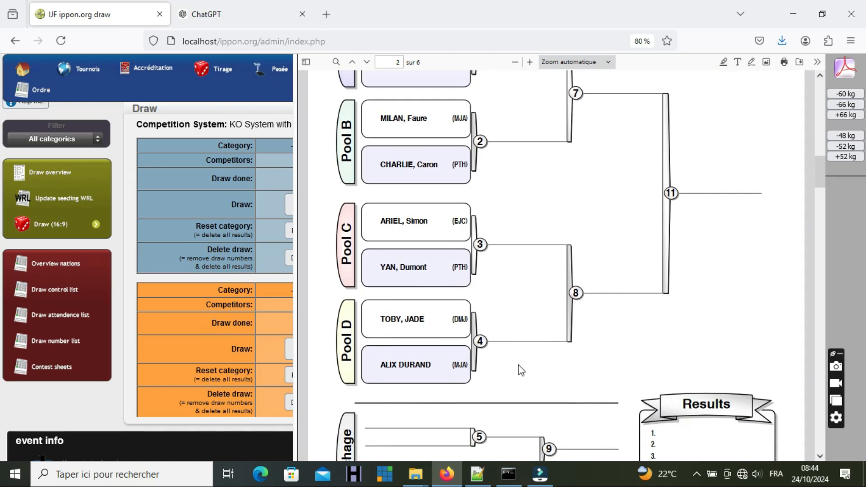
- Examine the rest of the -66 kg contest sheet and the pools, bye and bracket of the +66 kg sheet
scroll(521, 370, "down", 2)
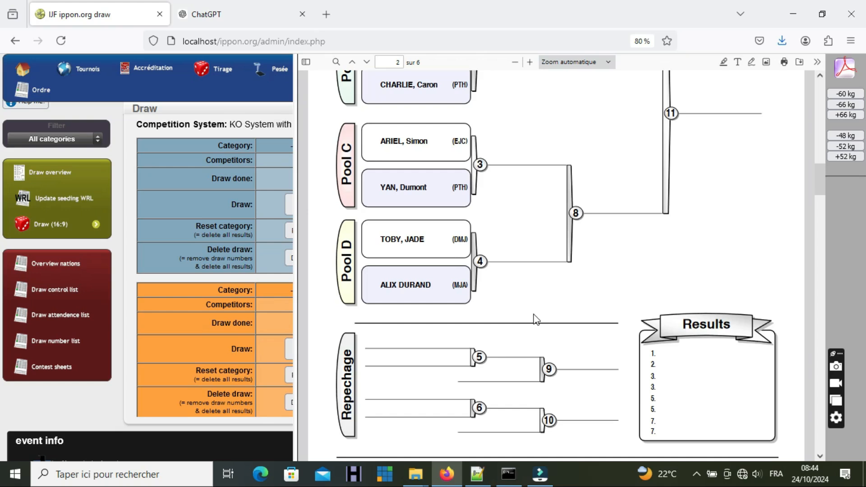
scroll(535, 319, "down", 6)
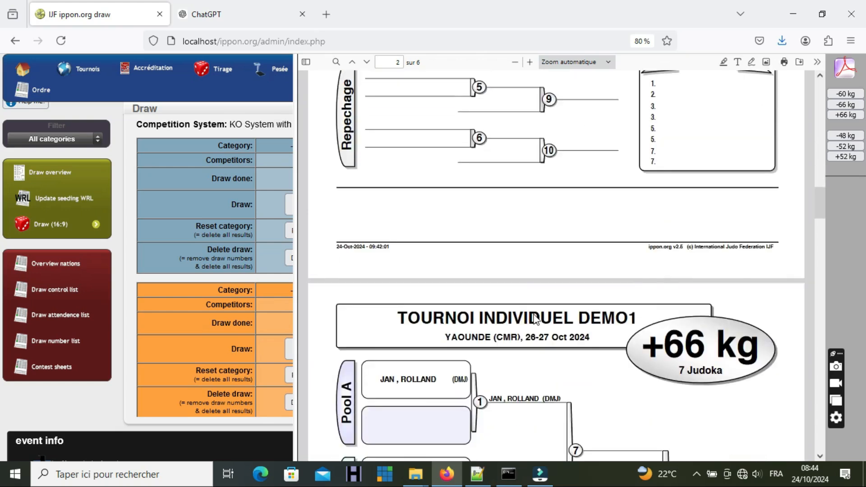
scroll(534, 319, "down", 6)
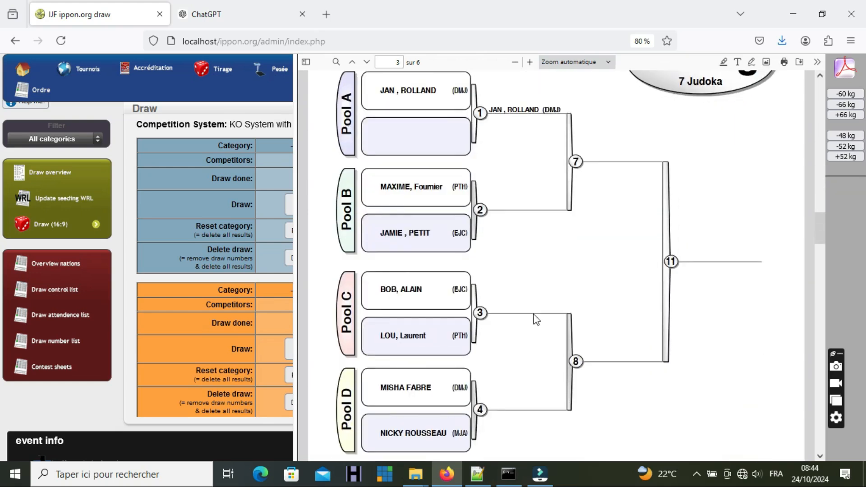
scroll(535, 319, "down", 4)
scroll(534, 319, "down", 4)
- Examine the women's contest sheets for -48 kg, -52 kg and +52 kg, covering the brackets, round-robin table and final results sections
scroll(534, 319, "down", 6)
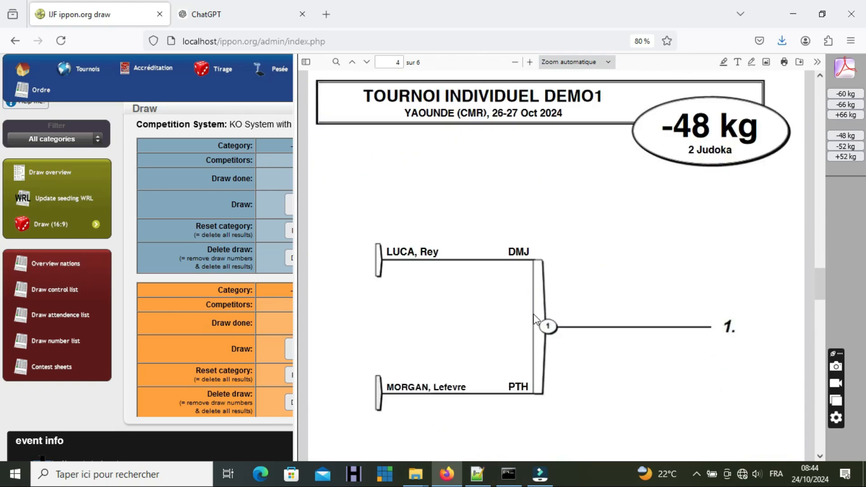
scroll(536, 319, "down", 1)
scroll(536, 319, "down", 6)
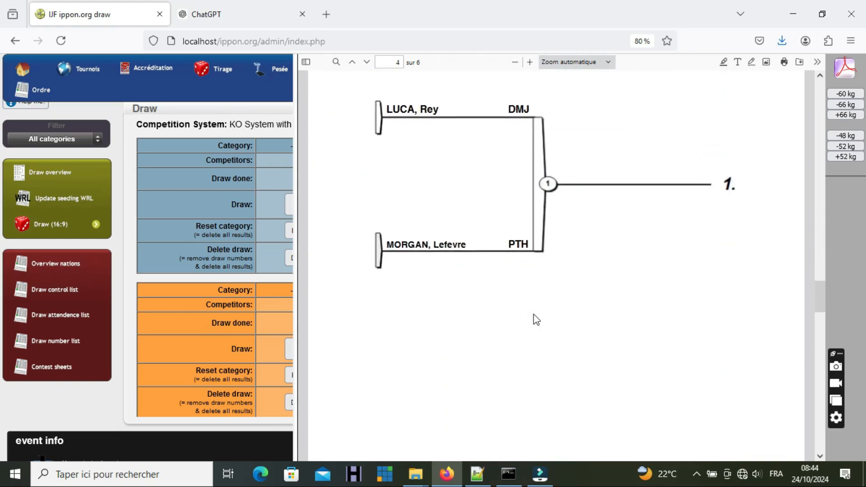
scroll(535, 318, "down", 10)
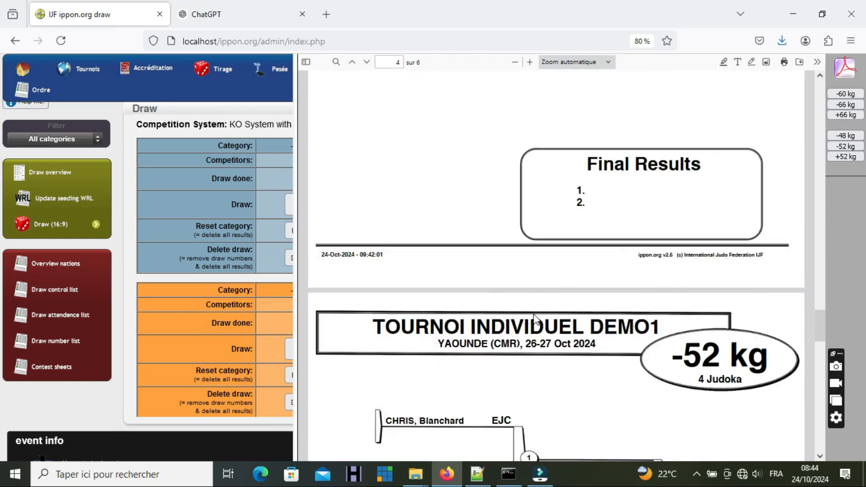
scroll(535, 319, "down", 1)
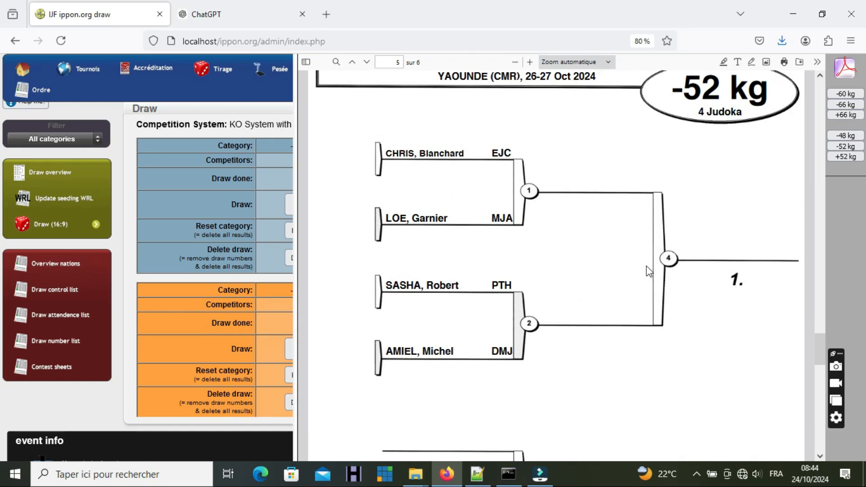
scroll(618, 304, "down", 5)
scroll(619, 304, "down", 13)
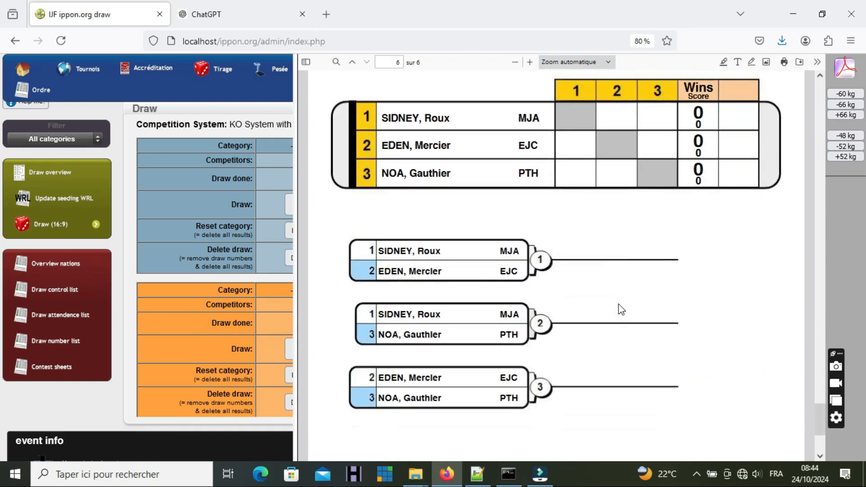
scroll(618, 304, "down", 1)
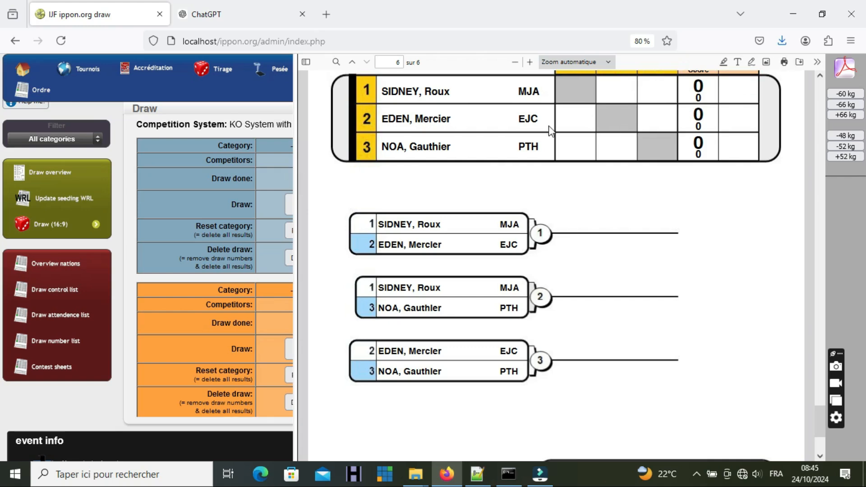
- Open the list of events, widen the main area and make TOURNOI PAR EQUIPES MIXTES DEMO1 the active event
left_click(76, 67)
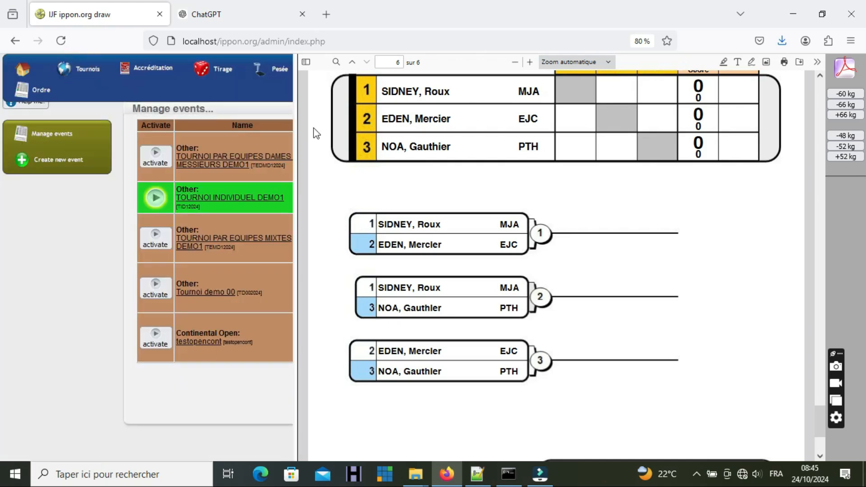
left_click_drag(296, 132, 599, 133)
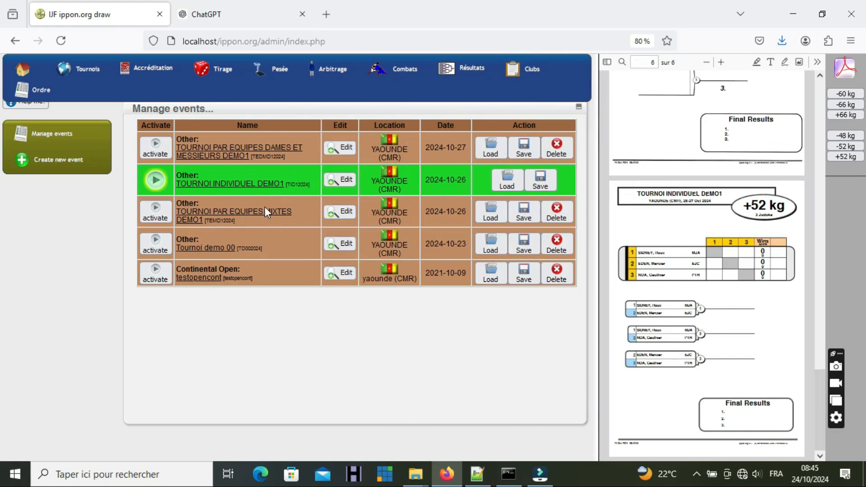
left_click(160, 210)
left_click(314, 306)
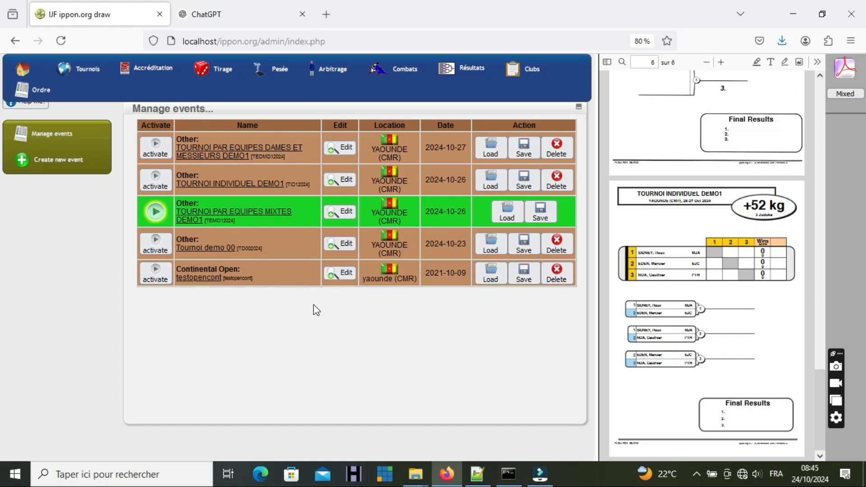
- Switch to the apps folder in File Explorer and launch tta_drawing_169 (blue).exe
left_click(415, 473)
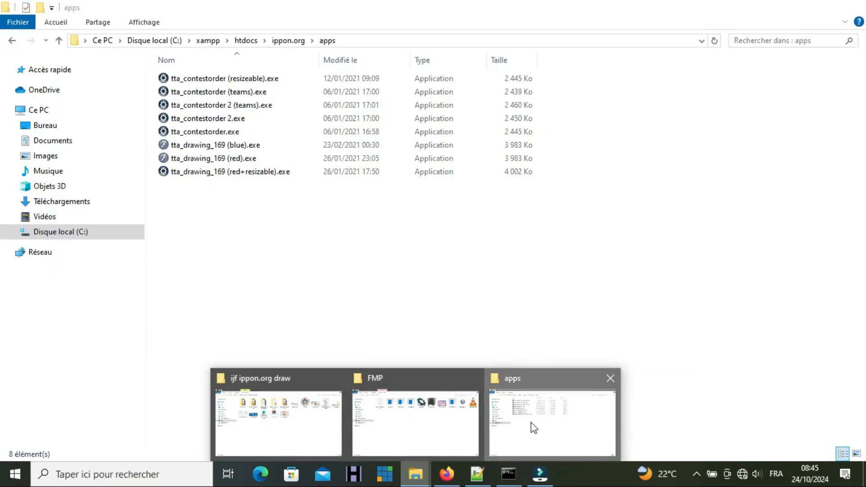
left_click(531, 422)
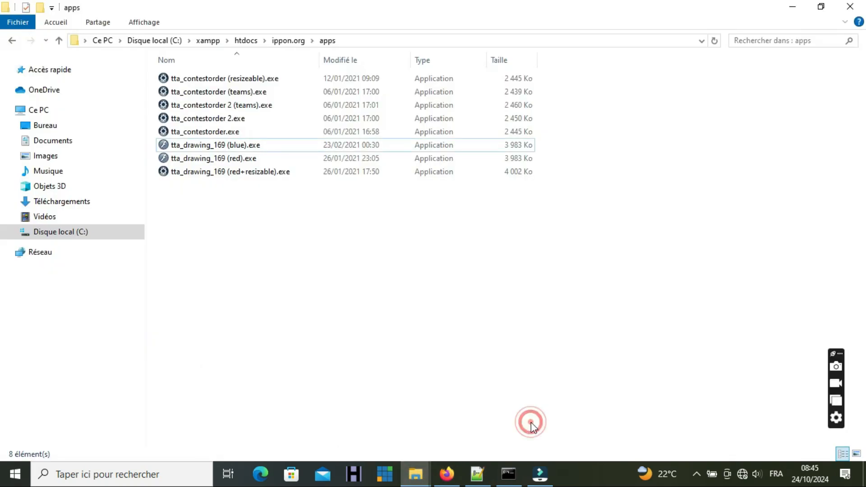
double_click(193, 148)
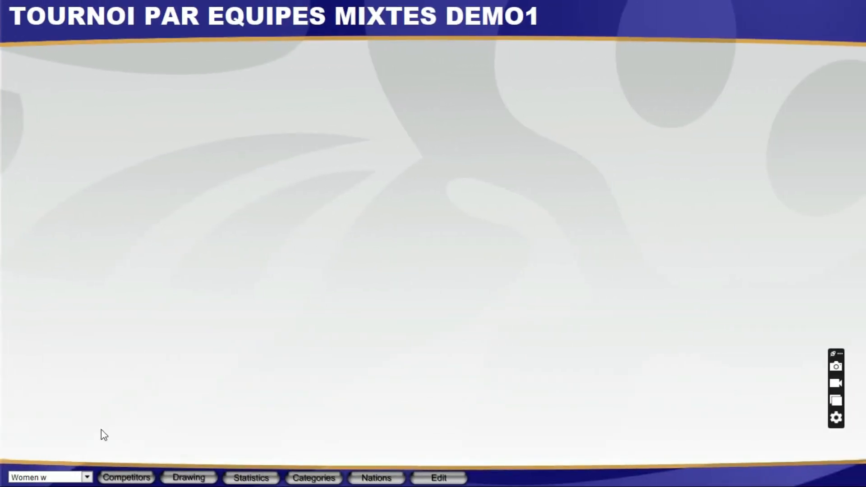
- Load the Men m category for the mixed team tournament, run its draw and exit the drawing application
left_click(87, 477)
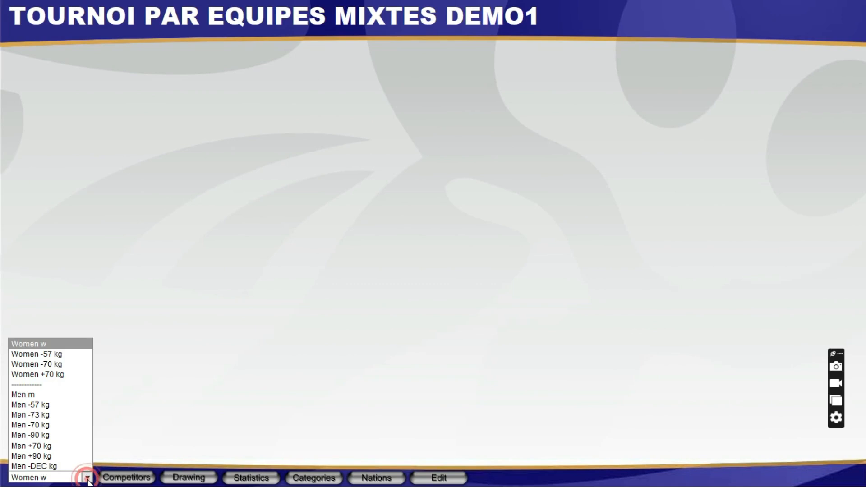
left_click(29, 394)
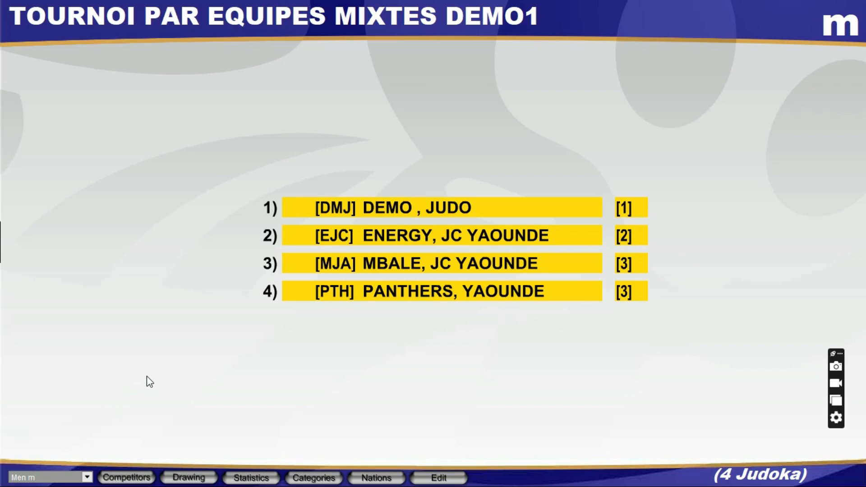
left_click(189, 478)
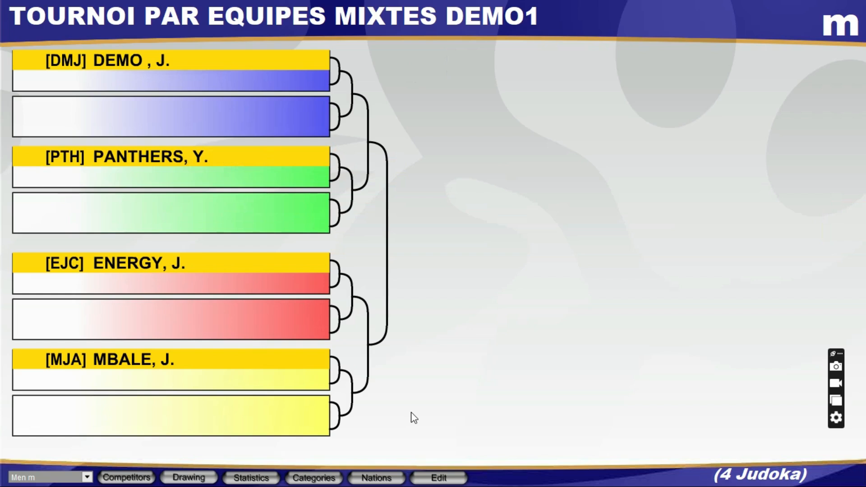
key("Escape")
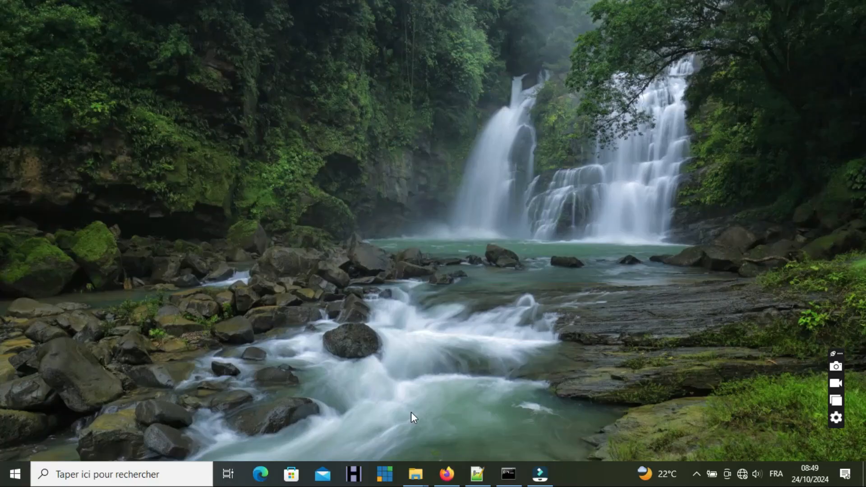
- Switch to Firefox, generate the contest sheets from the draw overview and resize the PDF area to review the mixed teams' bracket
left_click(445, 473)
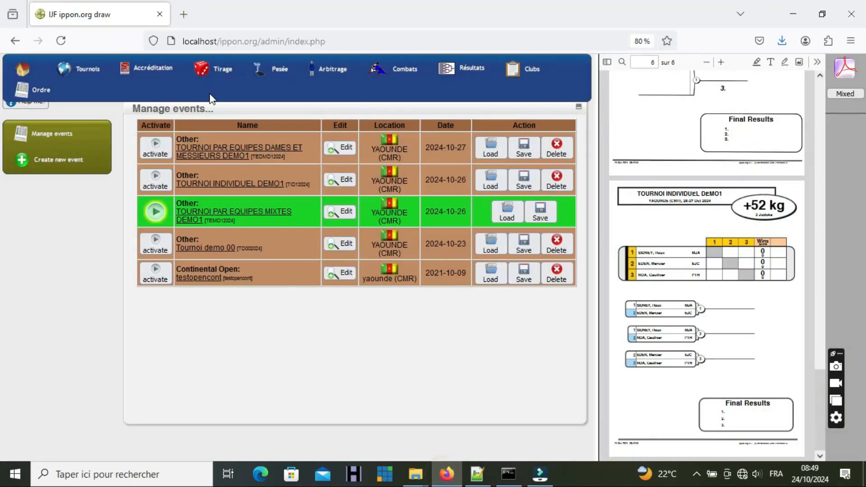
left_click(221, 71)
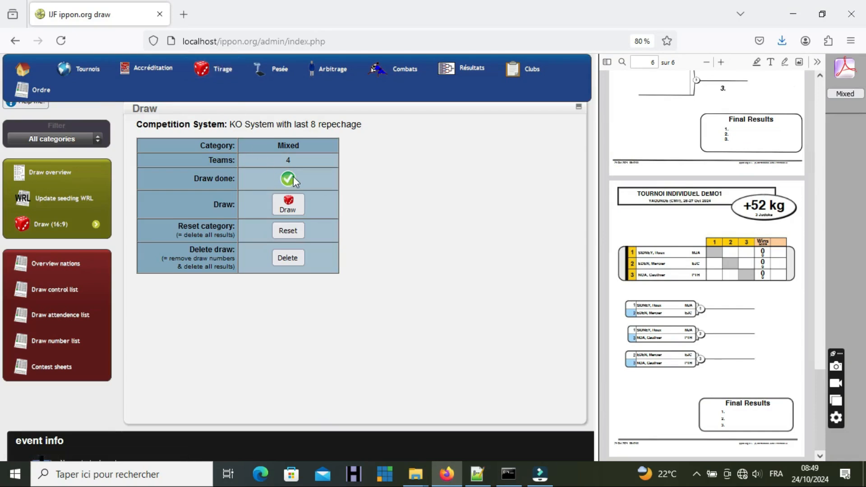
left_click(60, 369)
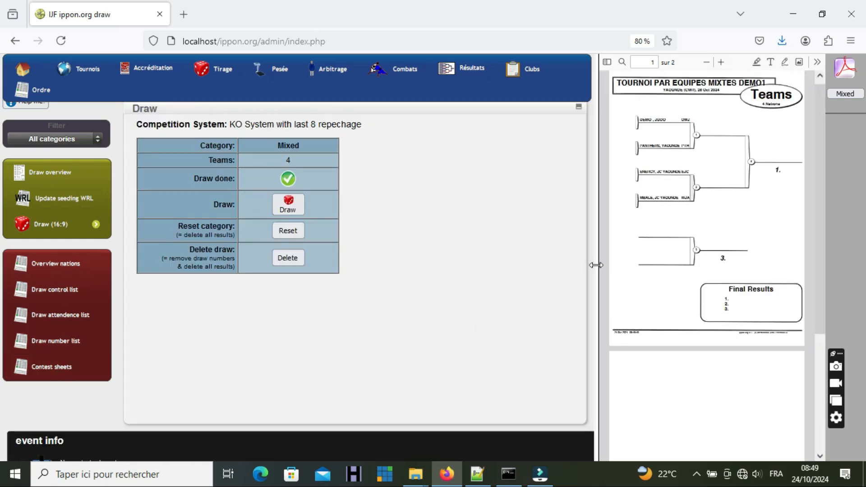
left_click_drag(596, 265, 373, 252)
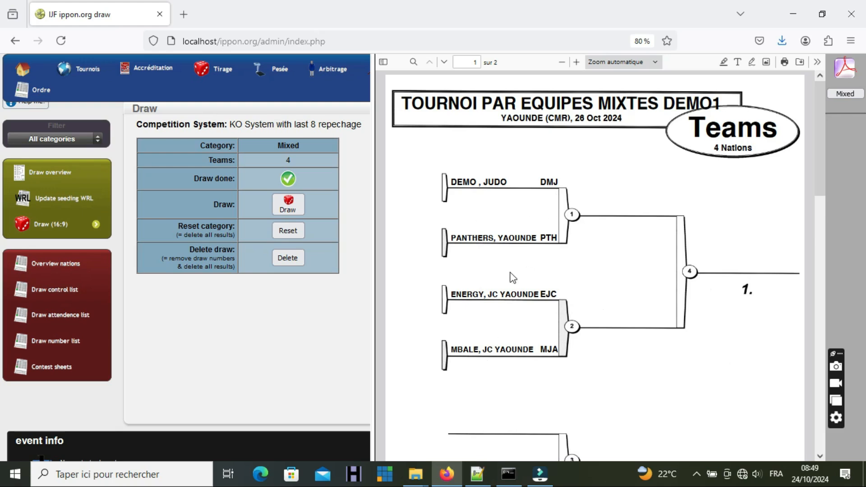
left_click_drag(370, 216, 582, 208)
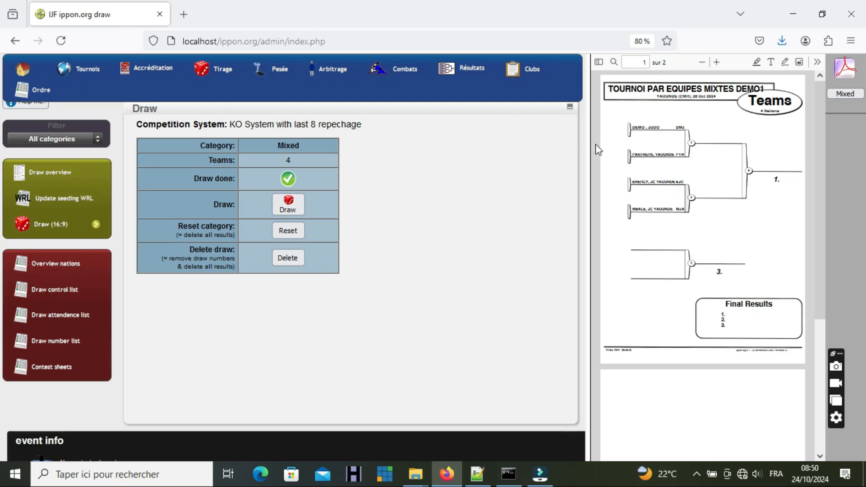
left_click_drag(590, 144, 399, 144)
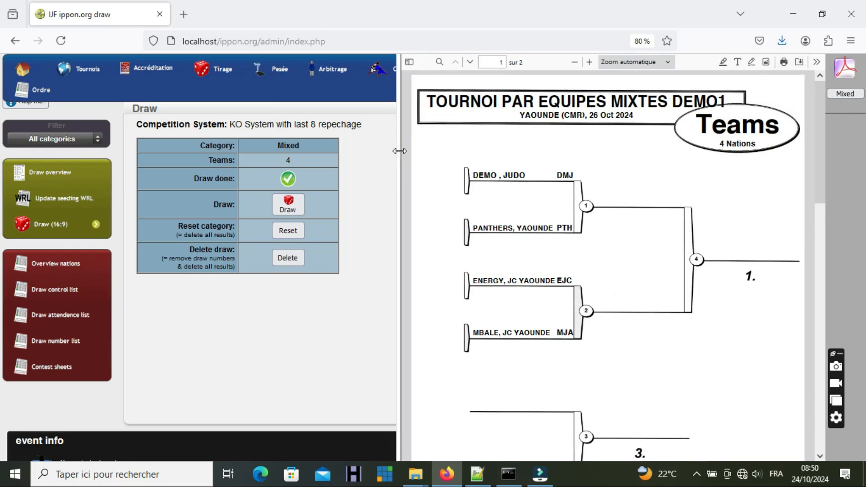
left_click_drag(400, 151, 600, 140)
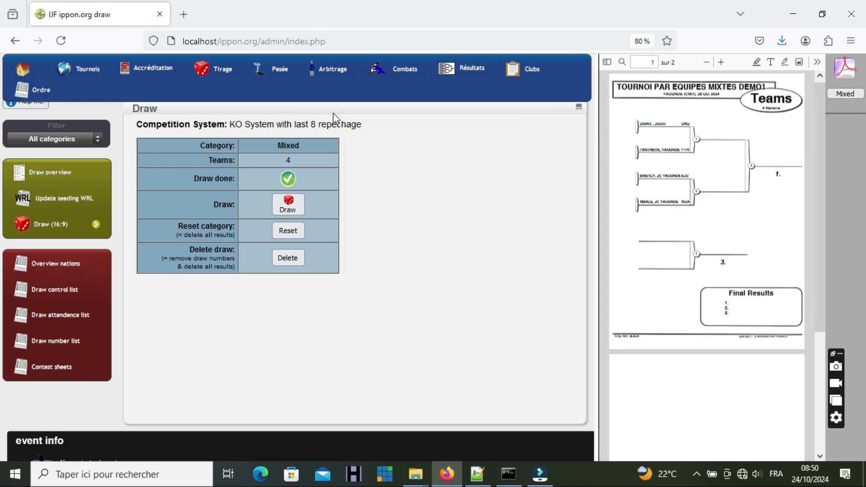
- Return to the list of events and make TOURNOI PAR EQUIPES DAMES ET MESSIEURS DEMO1 the active event
left_click(82, 72)
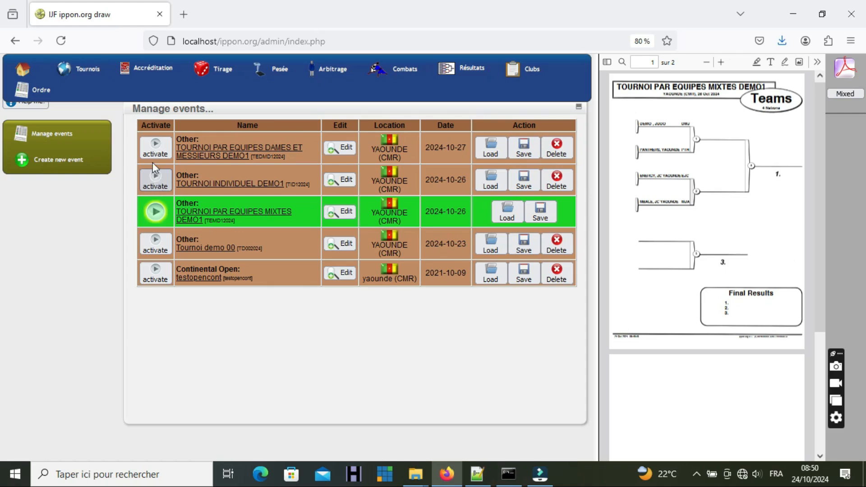
left_click(156, 148)
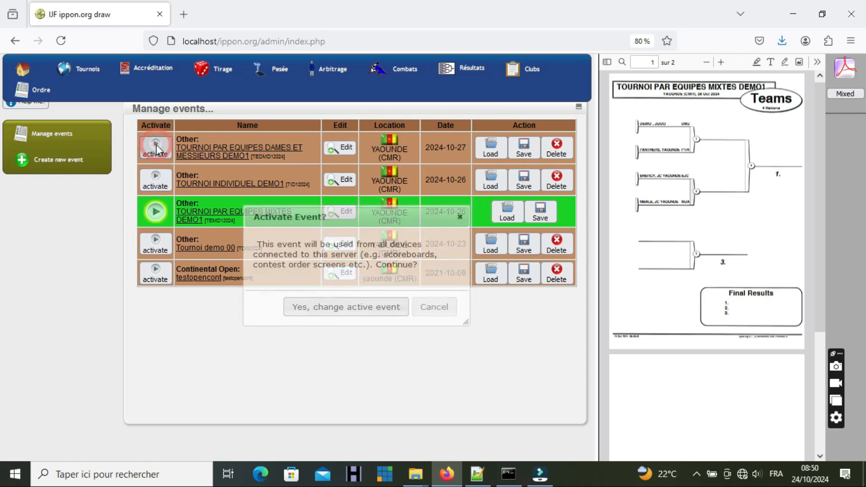
left_click(338, 310)
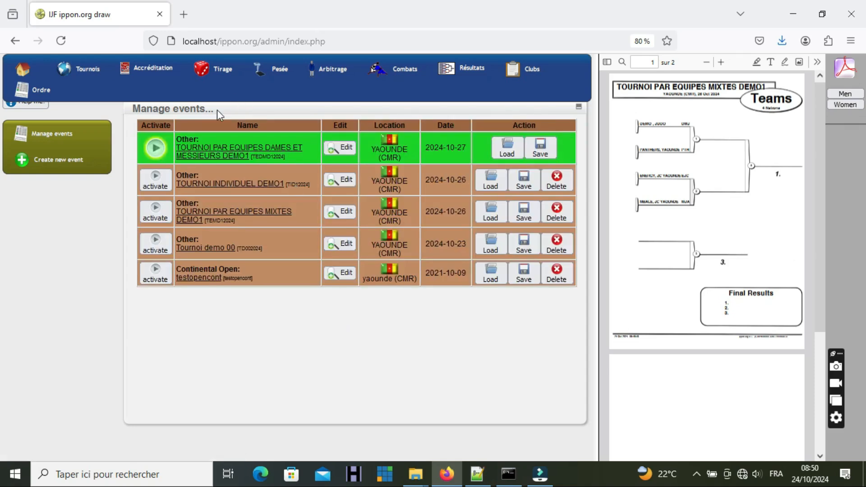
- Minimise the browser, switch to the drawing application and run the draw for the Women w team category
left_click(788, 13)
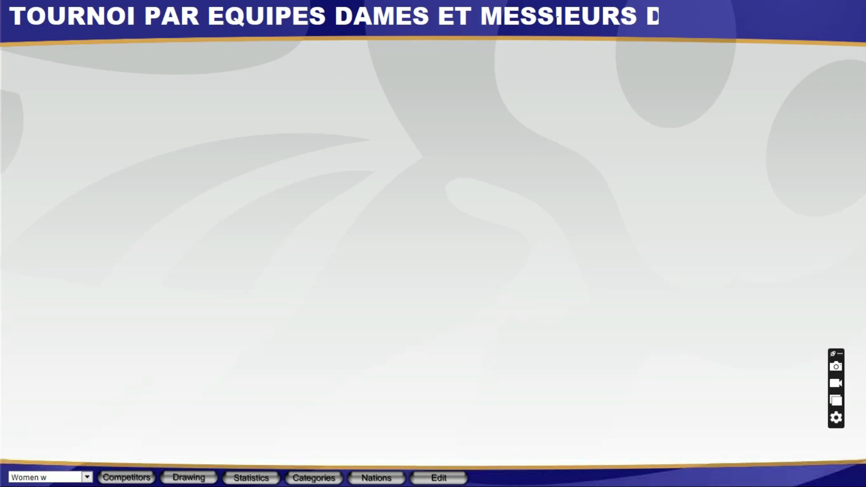
left_click(87, 481)
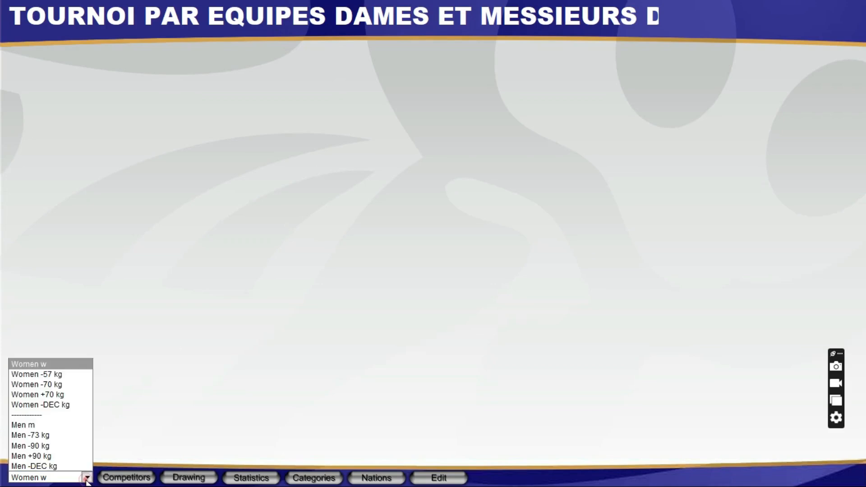
left_click(30, 365)
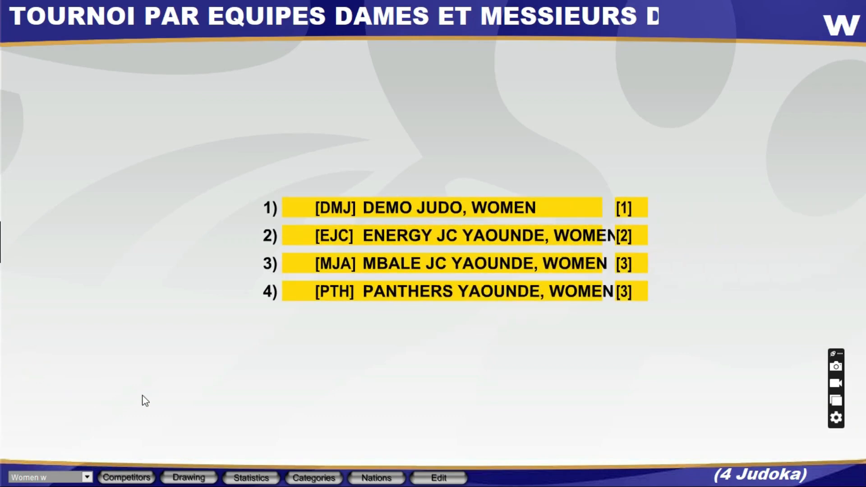
left_click(179, 479)
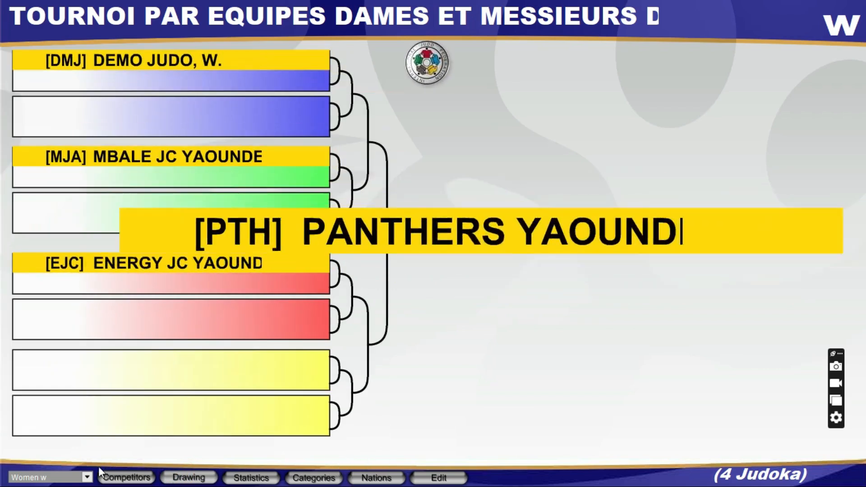
- Load the Men m category for the women's and men's team tournament, run its draw and exit the drawing application
left_click(87, 477)
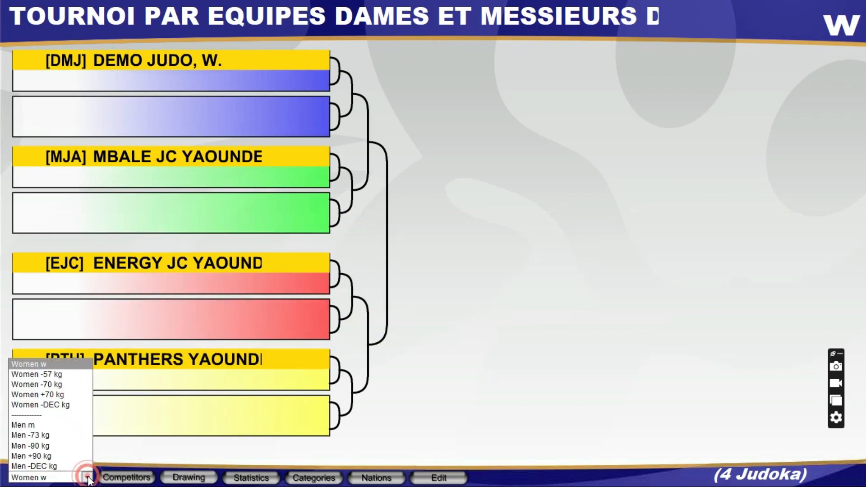
left_click(39, 425)
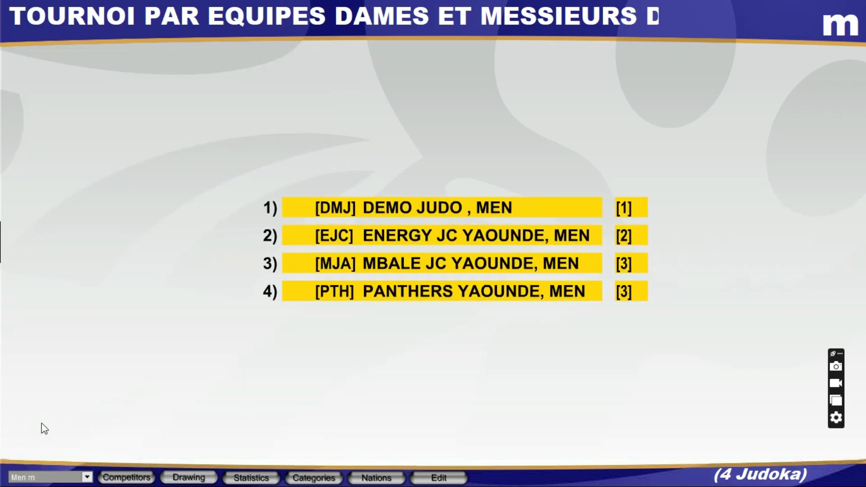
left_click(190, 478)
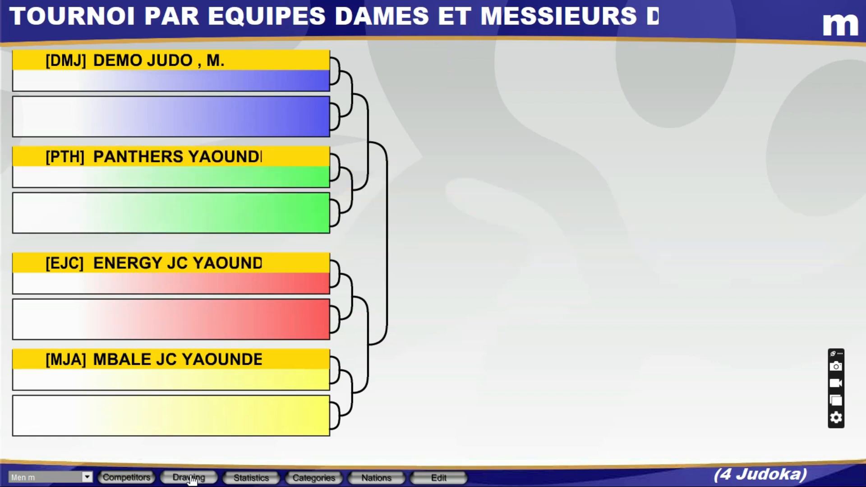
key("Escape")
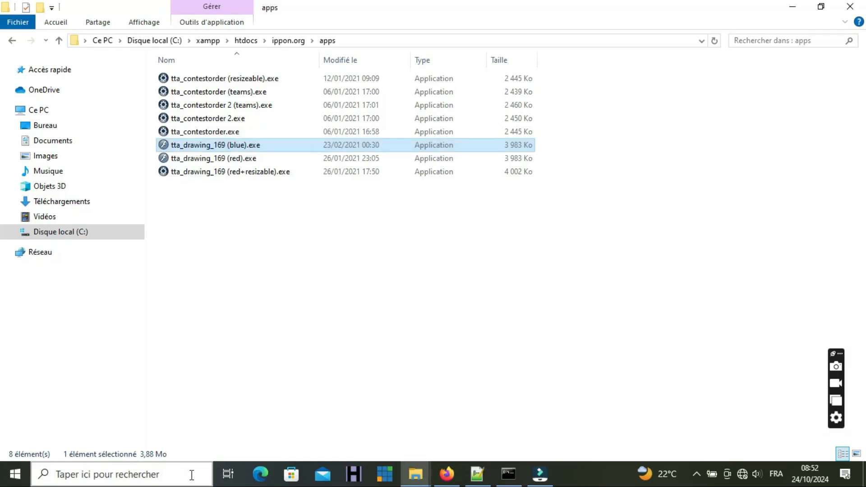
- Switch to Firefox, generate the contest sheets from the draw overview and resize the PDF area to review the Men and Women brackets
left_click(446, 474)
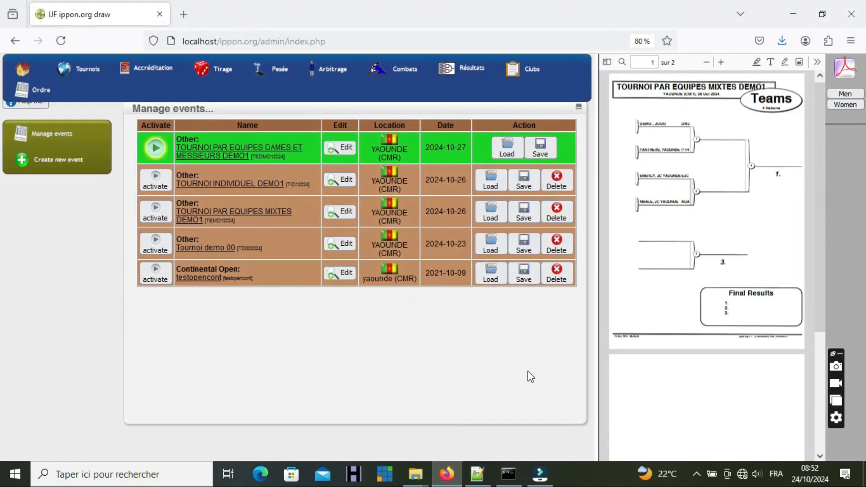
left_click(221, 72)
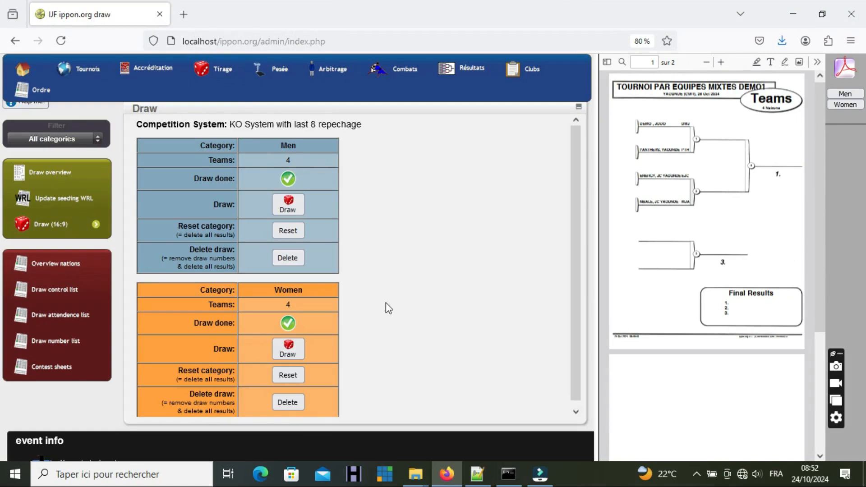
left_click(63, 368)
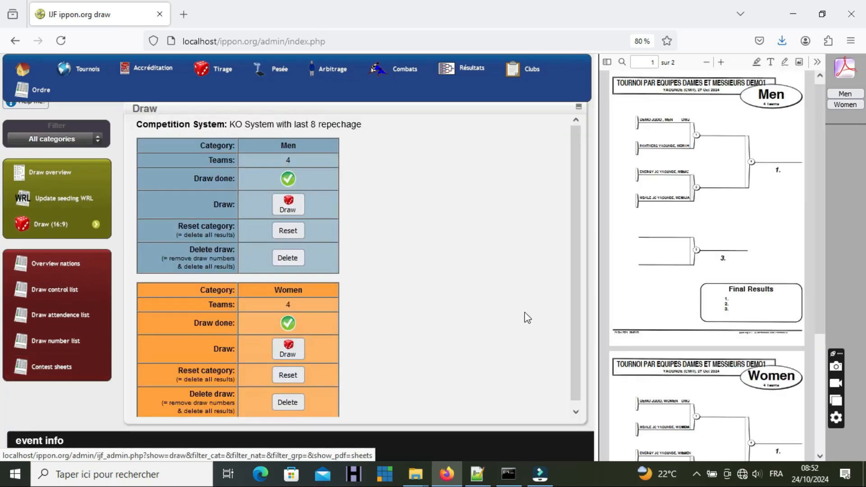
left_click_drag(598, 250, 406, 227)
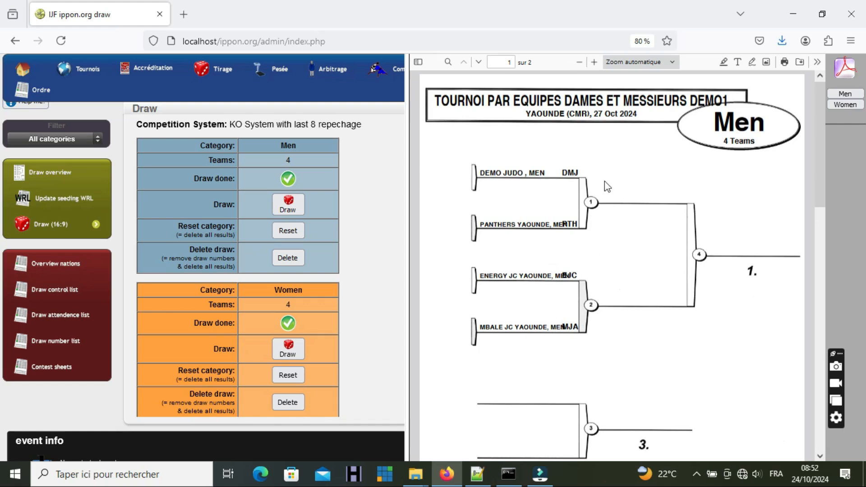
scroll(606, 262, "down", 7)
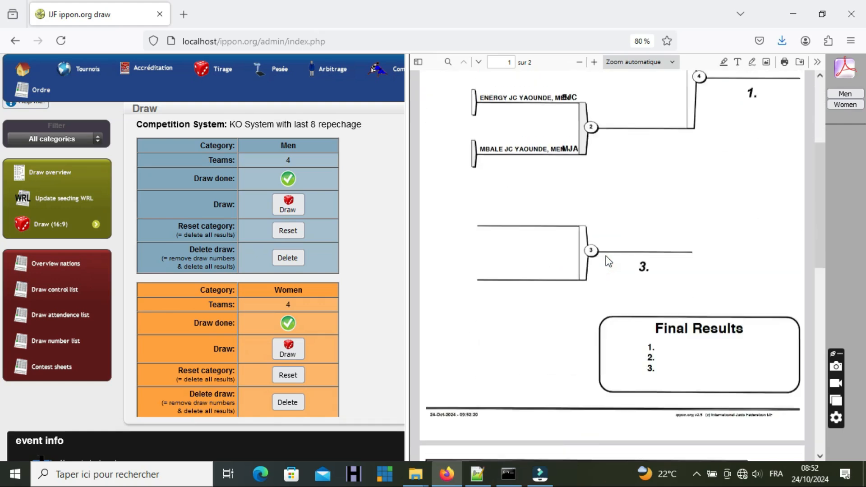
scroll(606, 256, "down", 5)
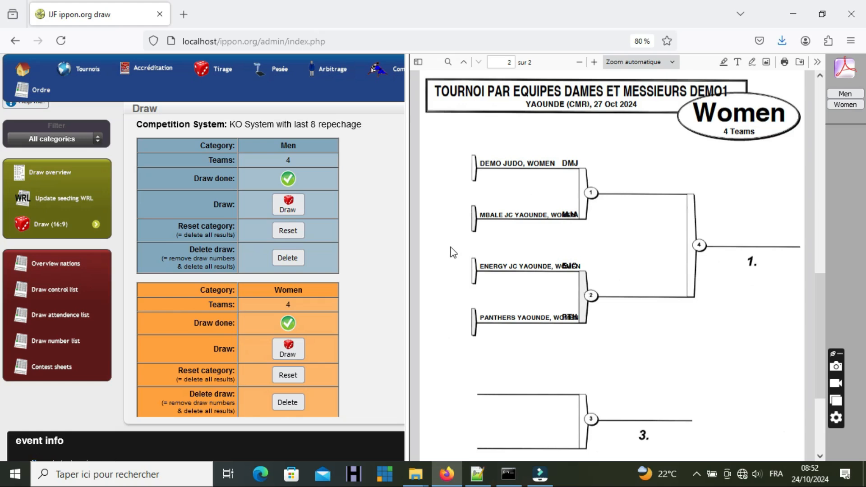
left_click_drag(409, 232, 376, 236)
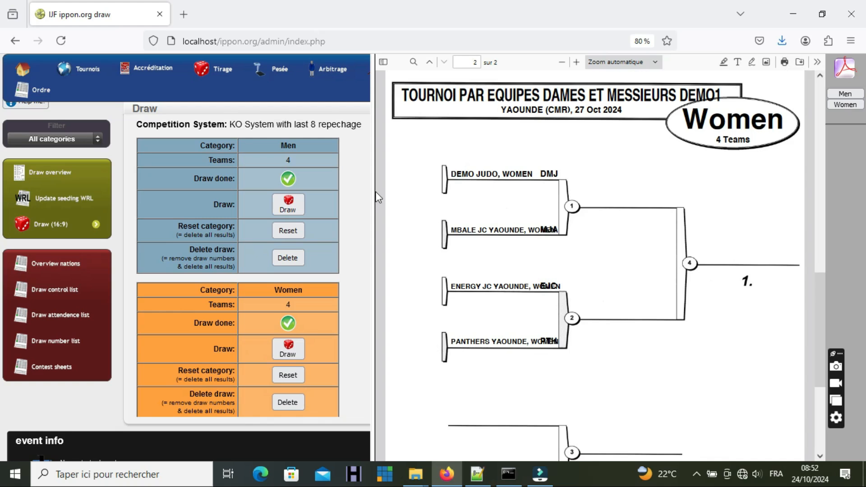
left_click_drag(374, 192, 493, 186)
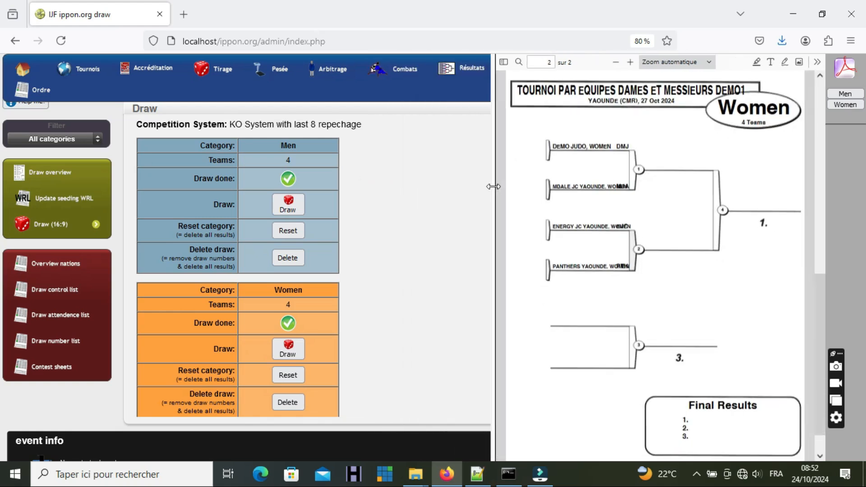
- Return to the list of events and save TOURNOI PAR EQUIPES DAMES ET MESSIEURS DEMO1, accepting the overwrite of its last saved file
left_click(39, 71)
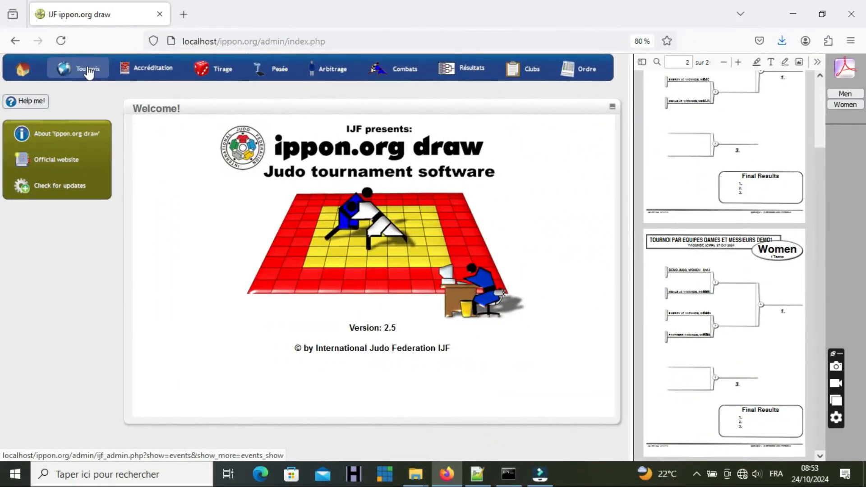
left_click(87, 70)
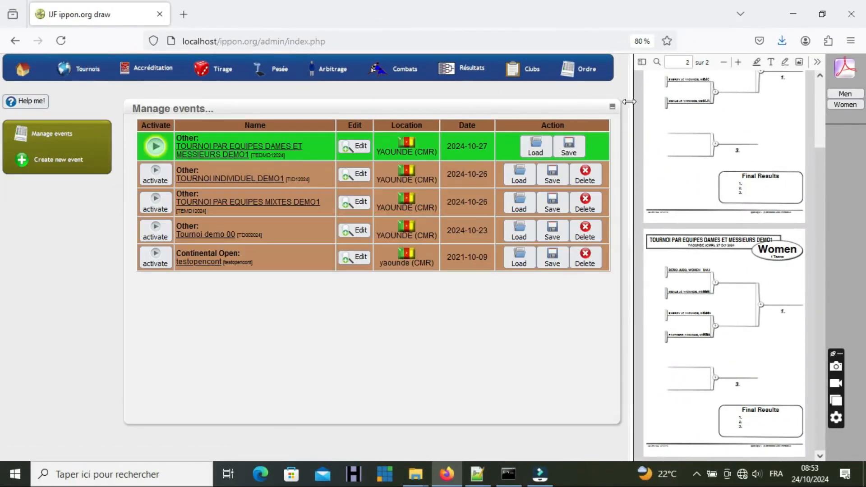
left_click_drag(630, 102, 686, 99)
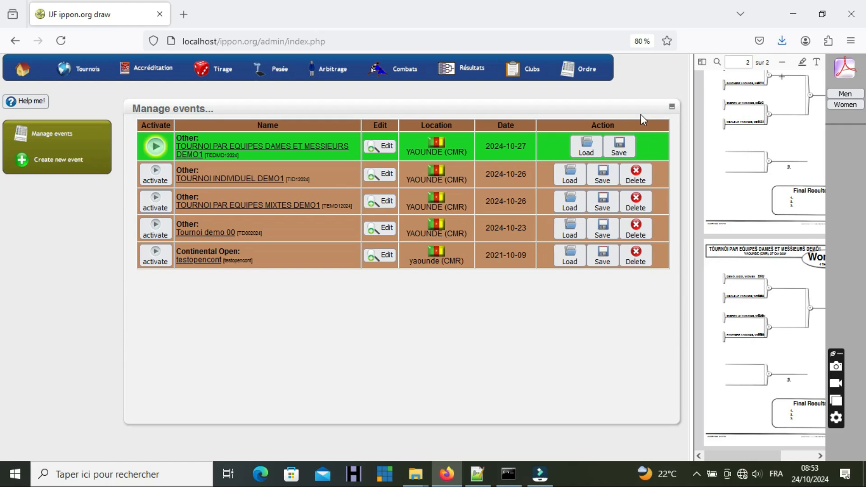
left_click(620, 149)
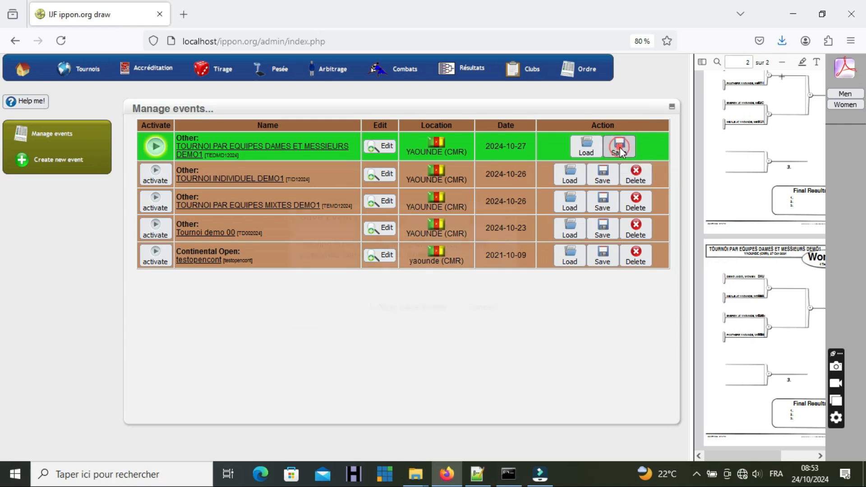
left_click(430, 311)
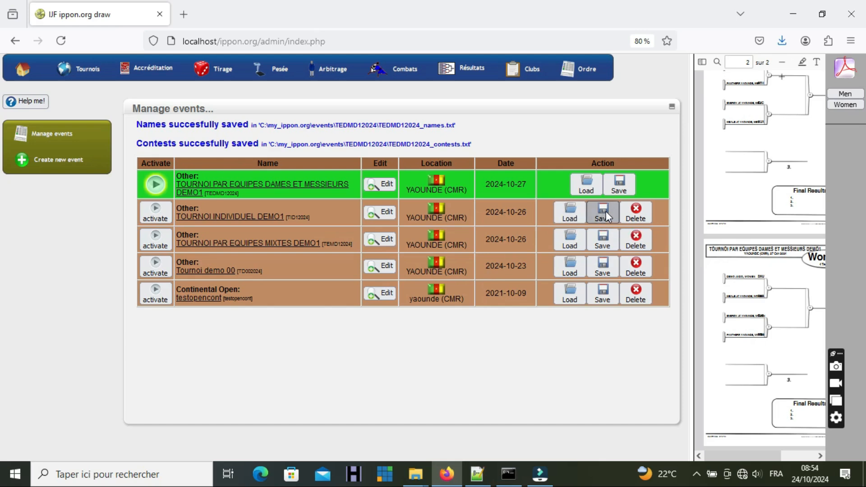
- Save the TOURNOI INDIVIDUEL DEMO1 and TOURNOI PAR EQUIPES MIXTES DEMO1 events, overwriting their saved files, and return to the home page
left_click(606, 211)
left_click(421, 309)
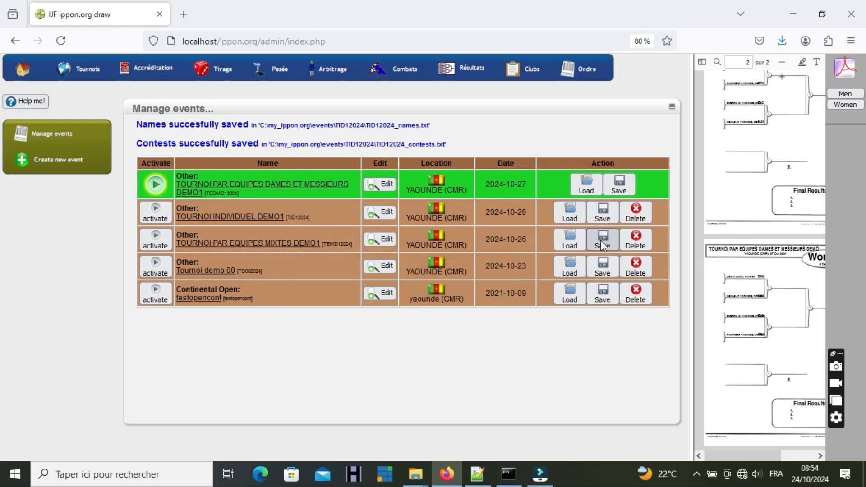
left_click(601, 242)
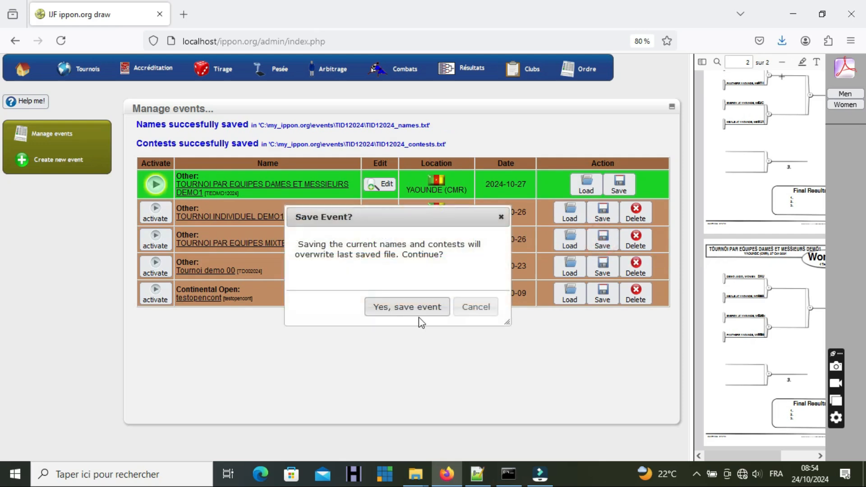
left_click(410, 307)
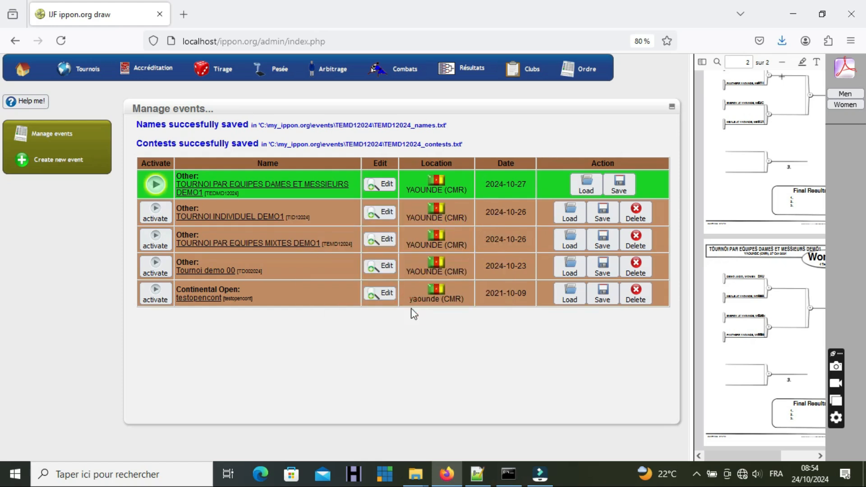
left_click(26, 78)
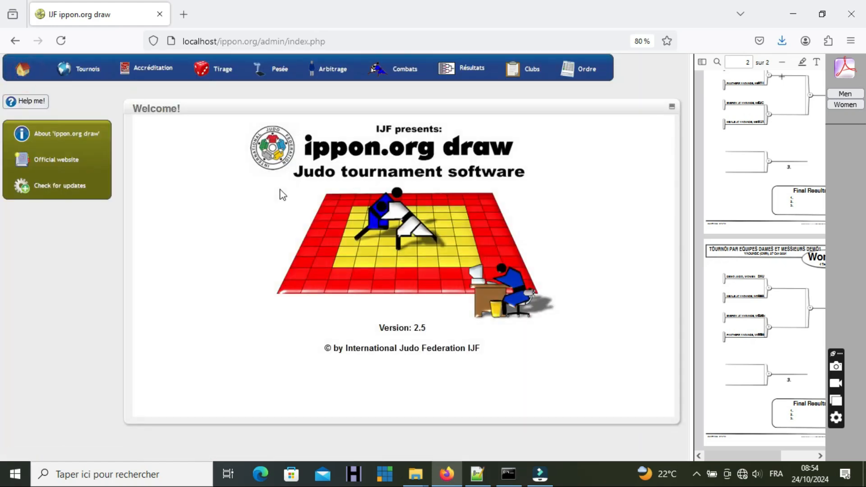